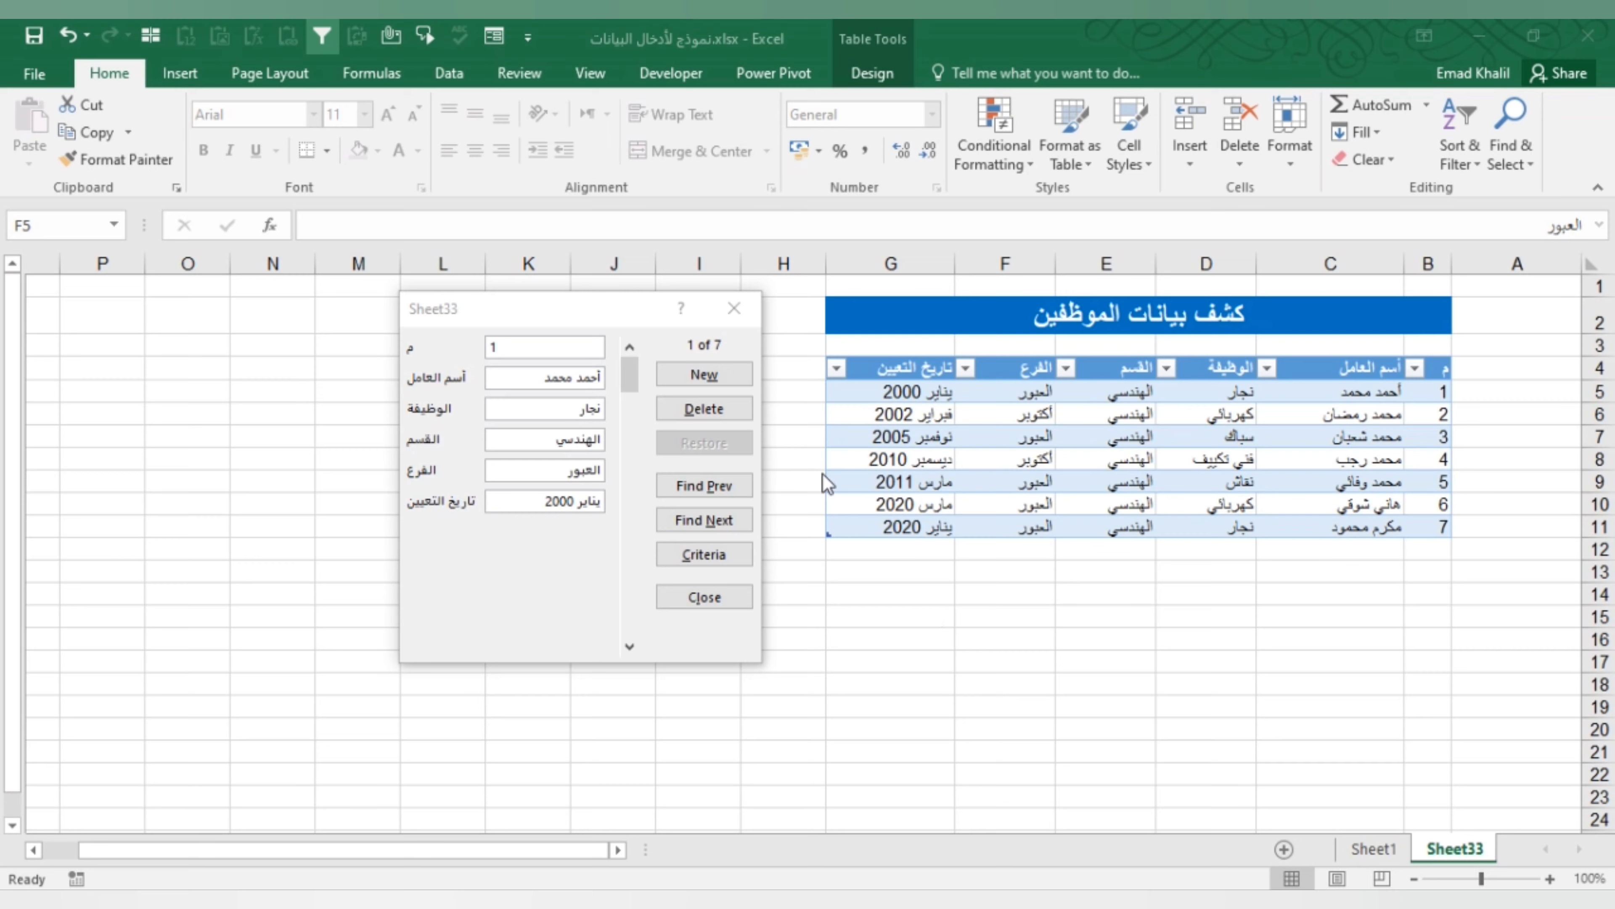
# Browse the employee records back and forth in the data form with Find Next and Find Prev.
pyautogui.click(576, 311)
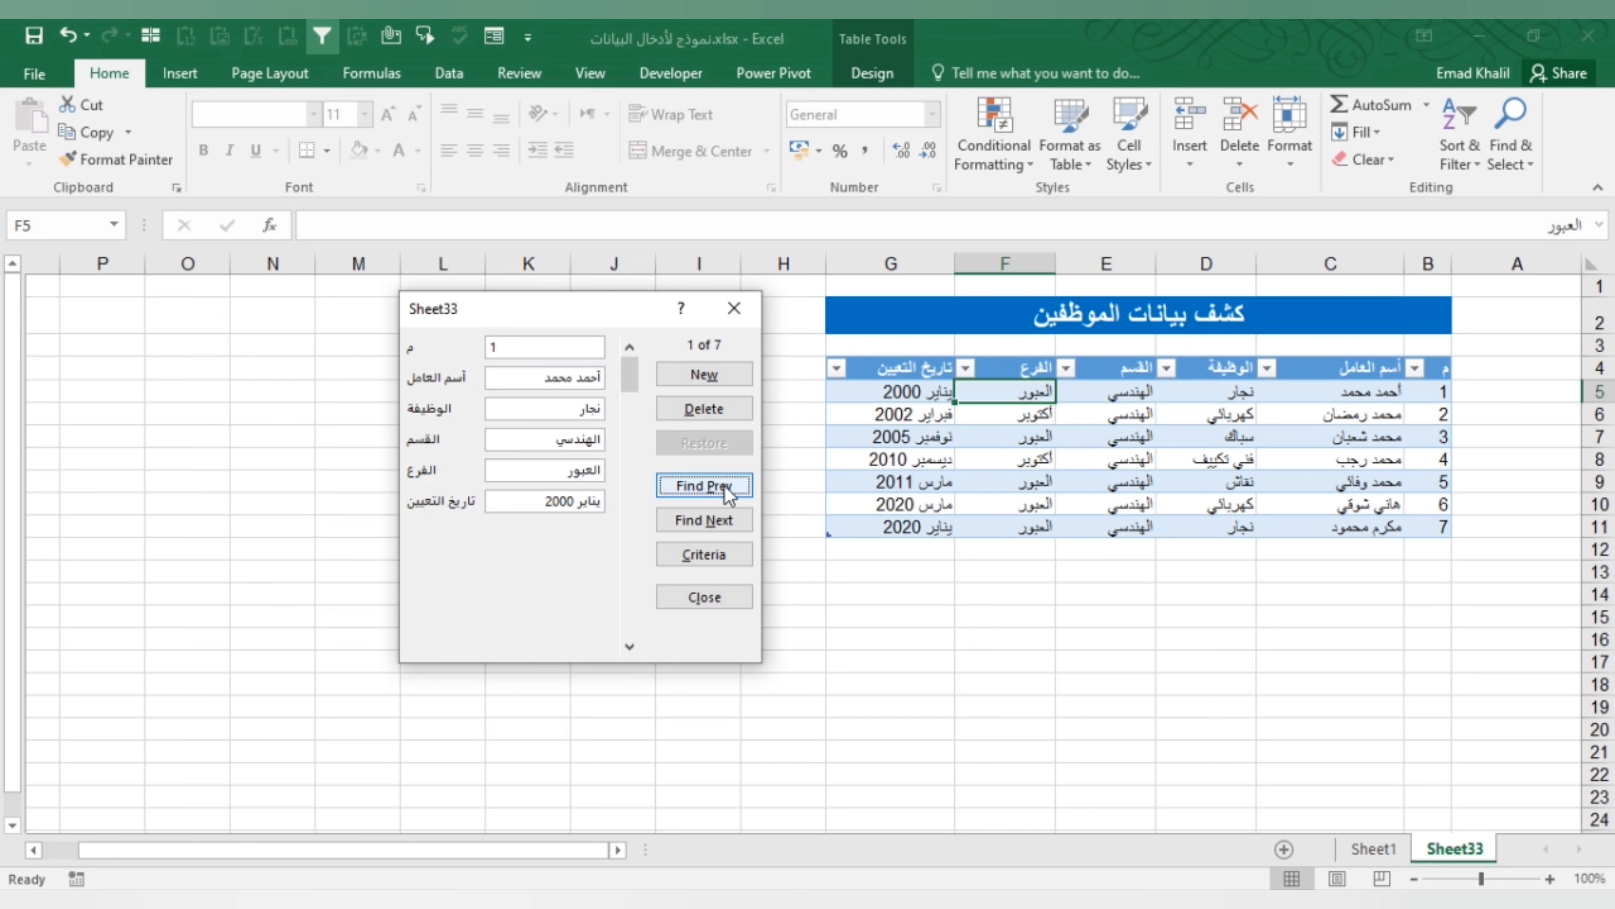
pyautogui.click(712, 521)
pyautogui.click(712, 521)
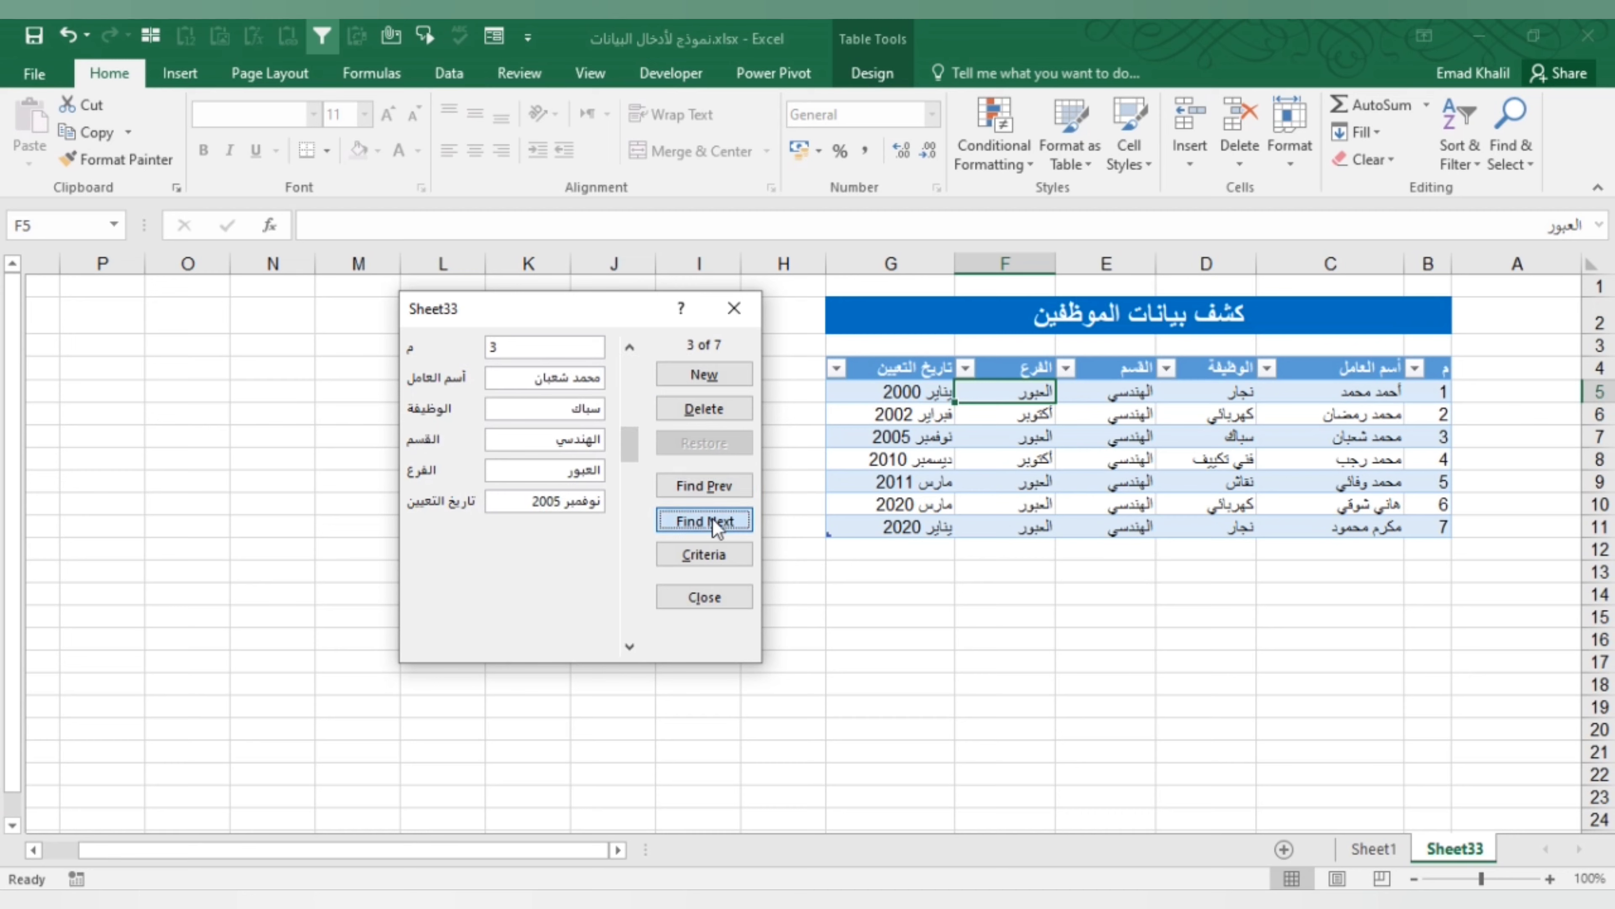
pyautogui.doubleClick(732, 489)
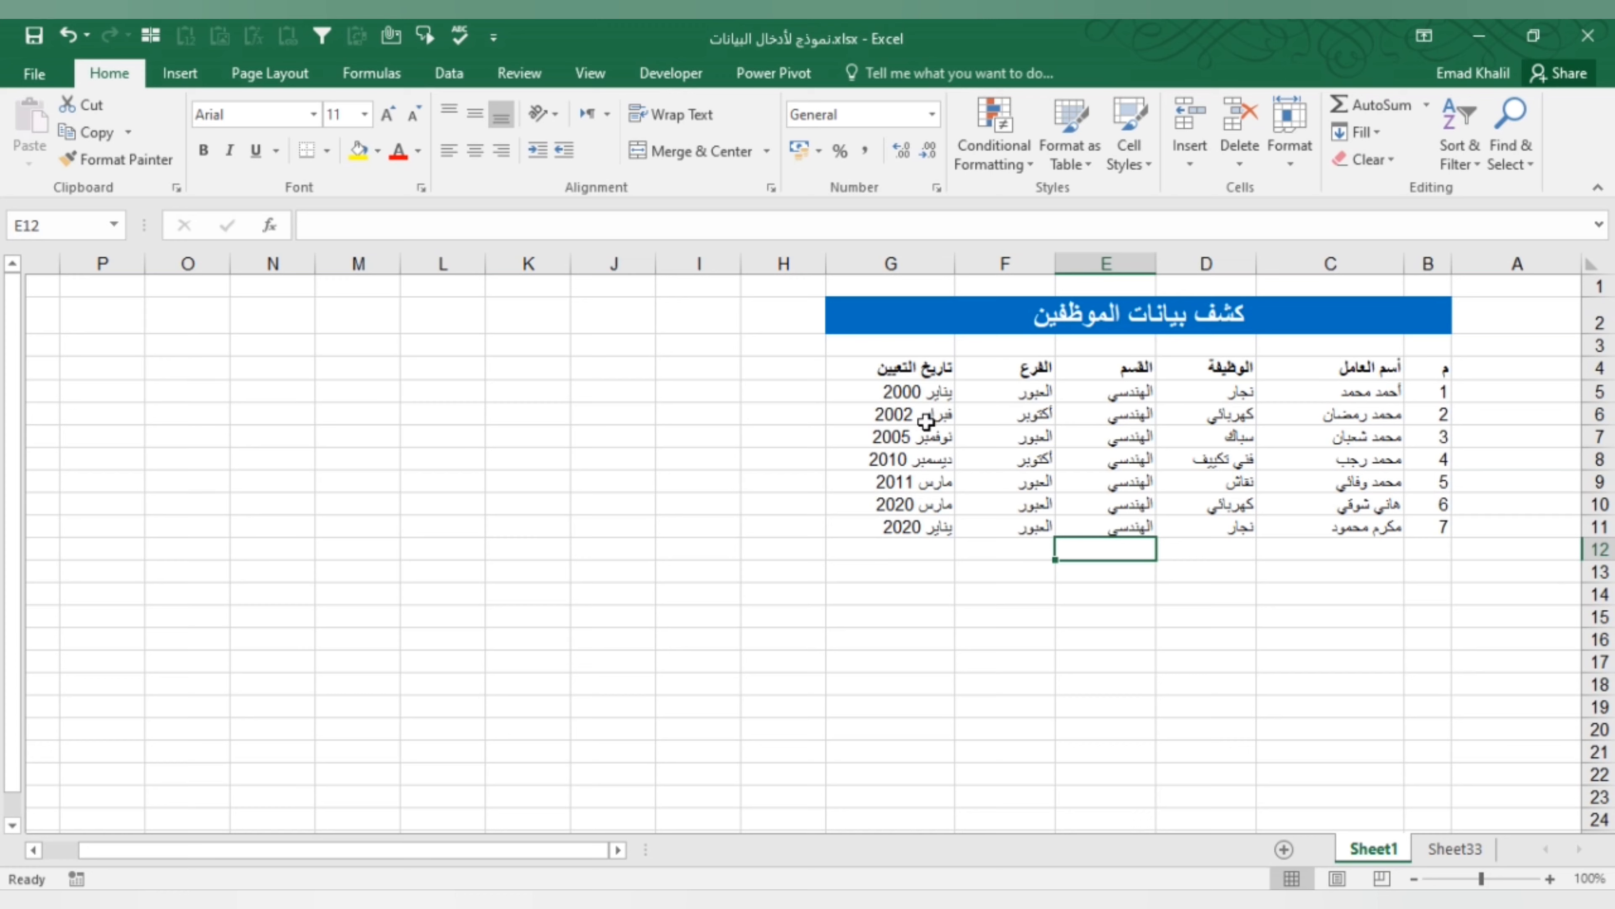
# Convert the employee list B4:G11 into a table with headers using Ctrl+T.
pyautogui.moveTo(1446, 379); pyautogui.dragTo(874, 536)
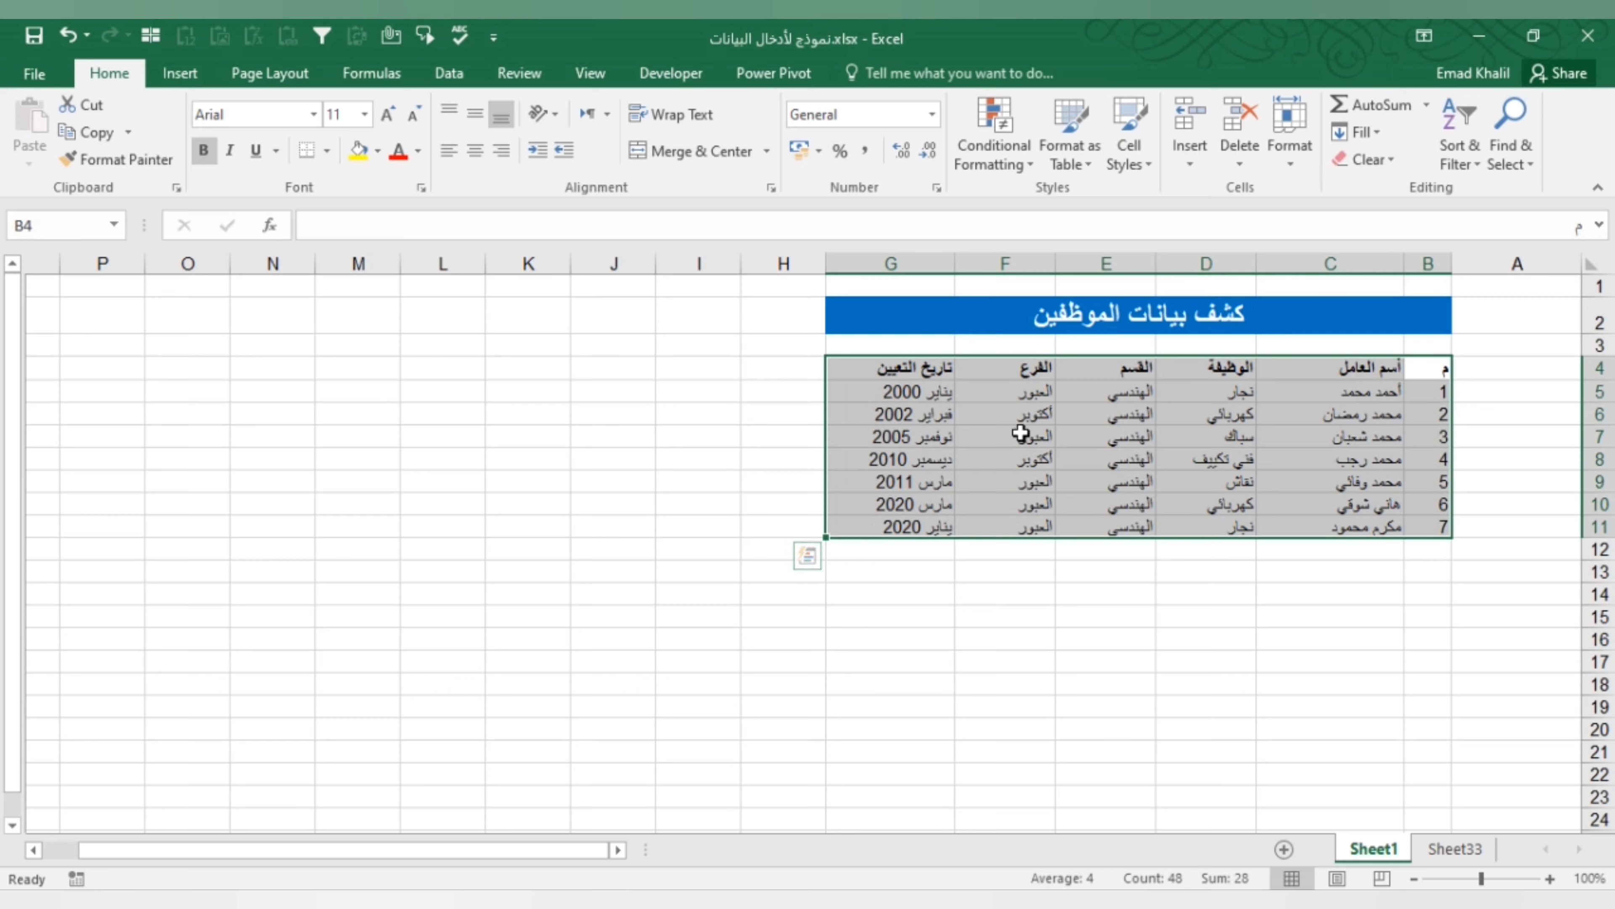
pyautogui.hotkey('ctrl', 't')
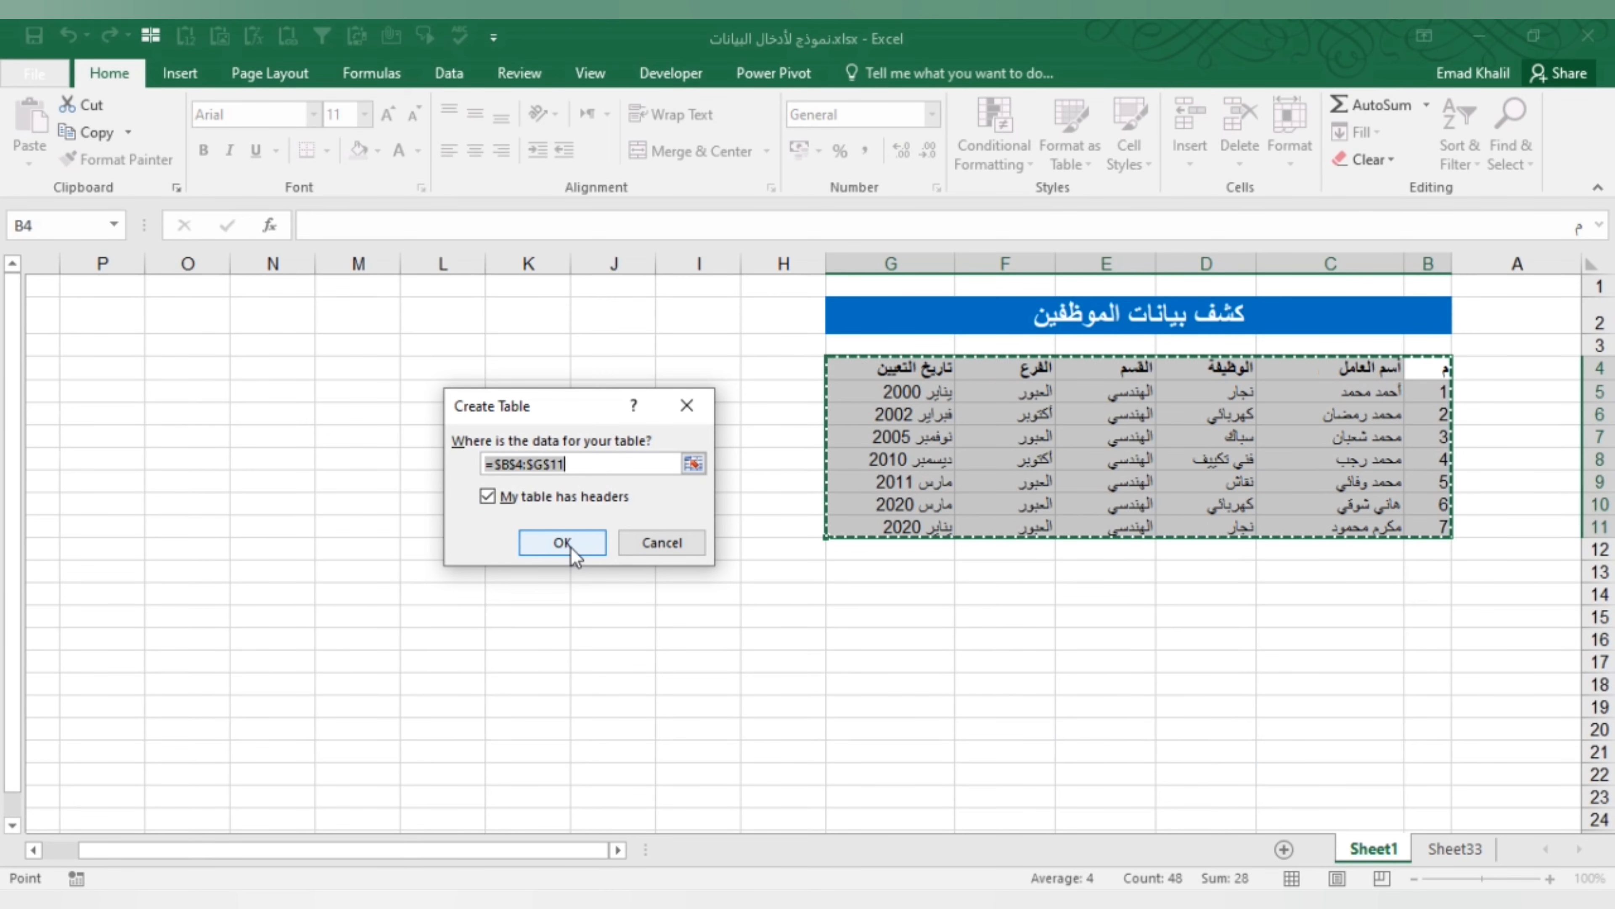
pyautogui.click(571, 546)
# Apply a blue banded table style from the Table Styles gallery.
pyautogui.click(1110, 413)
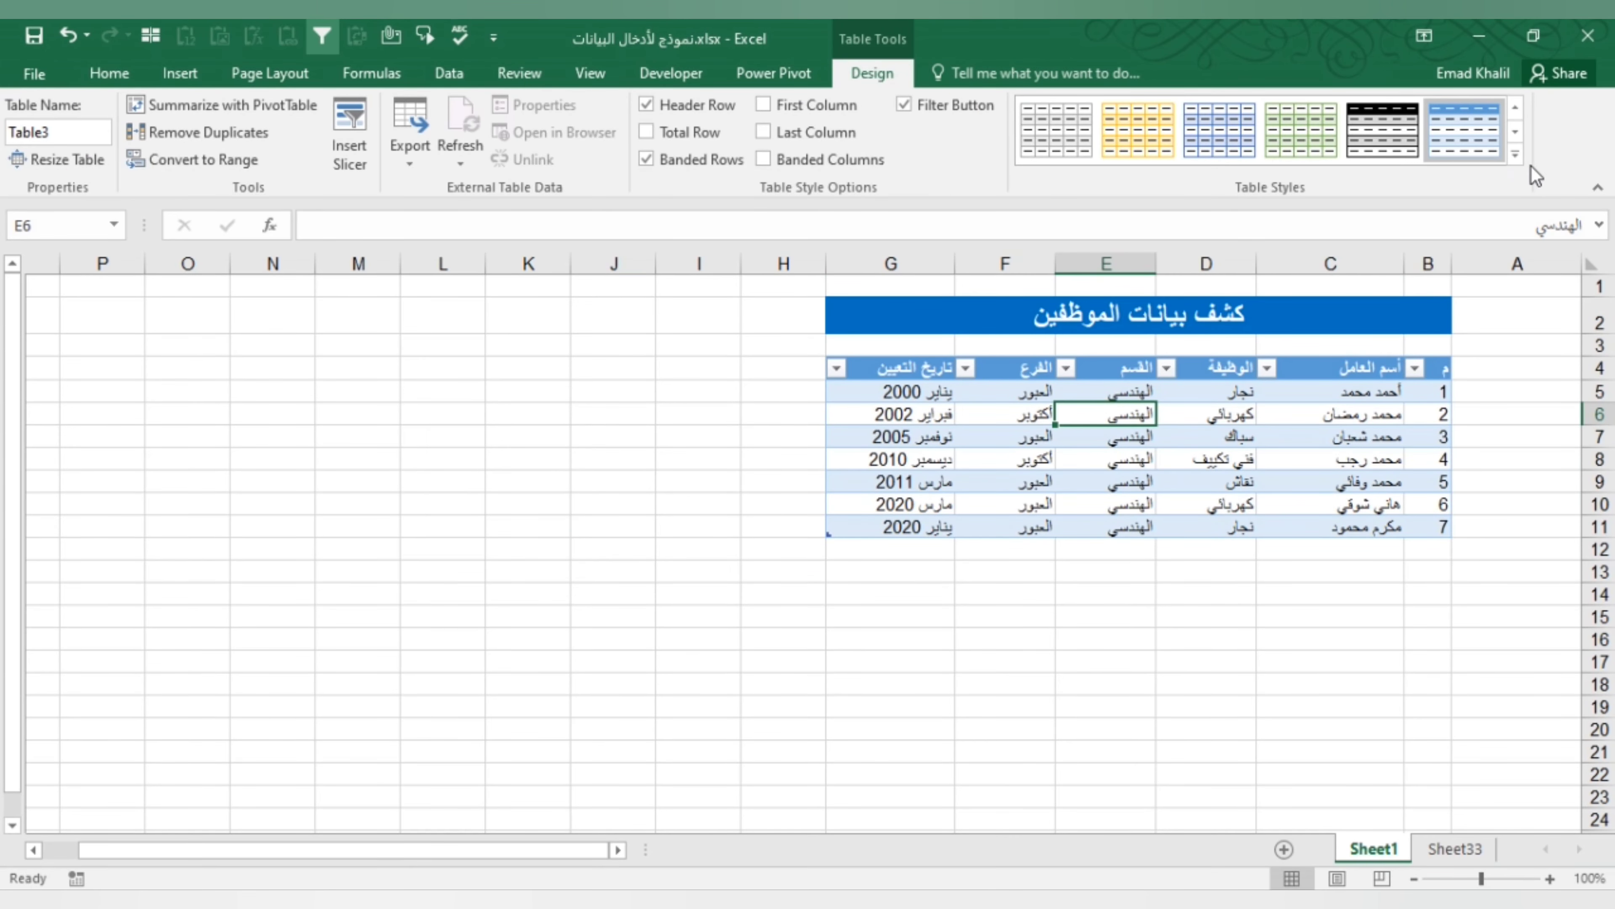
pyautogui.click(1520, 157)
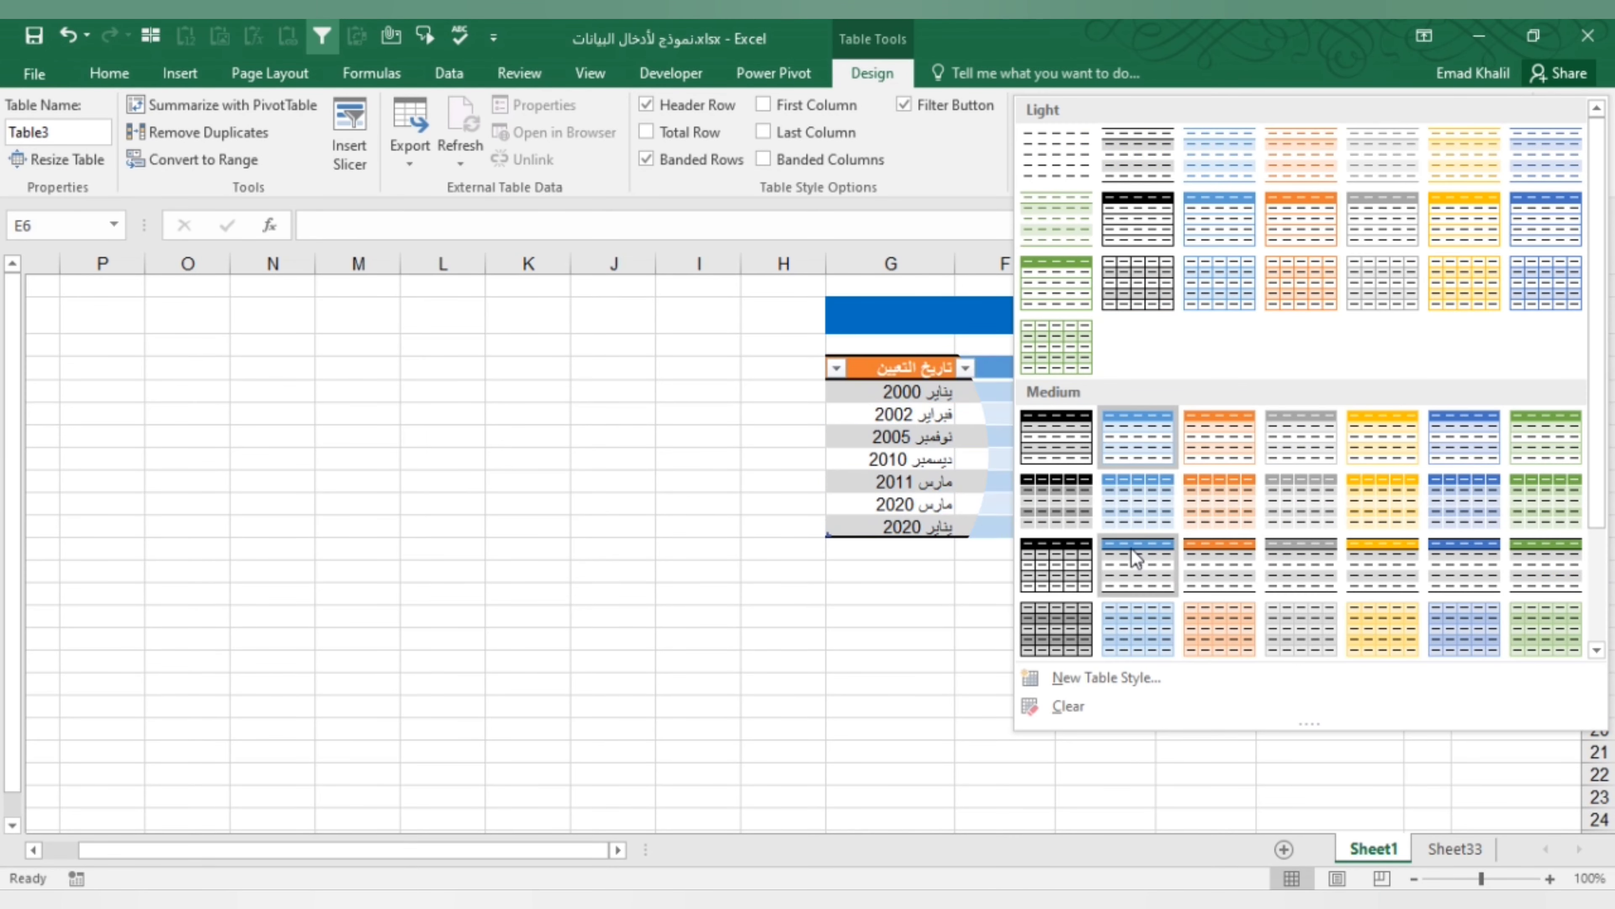
pyautogui.click(1094, 468)
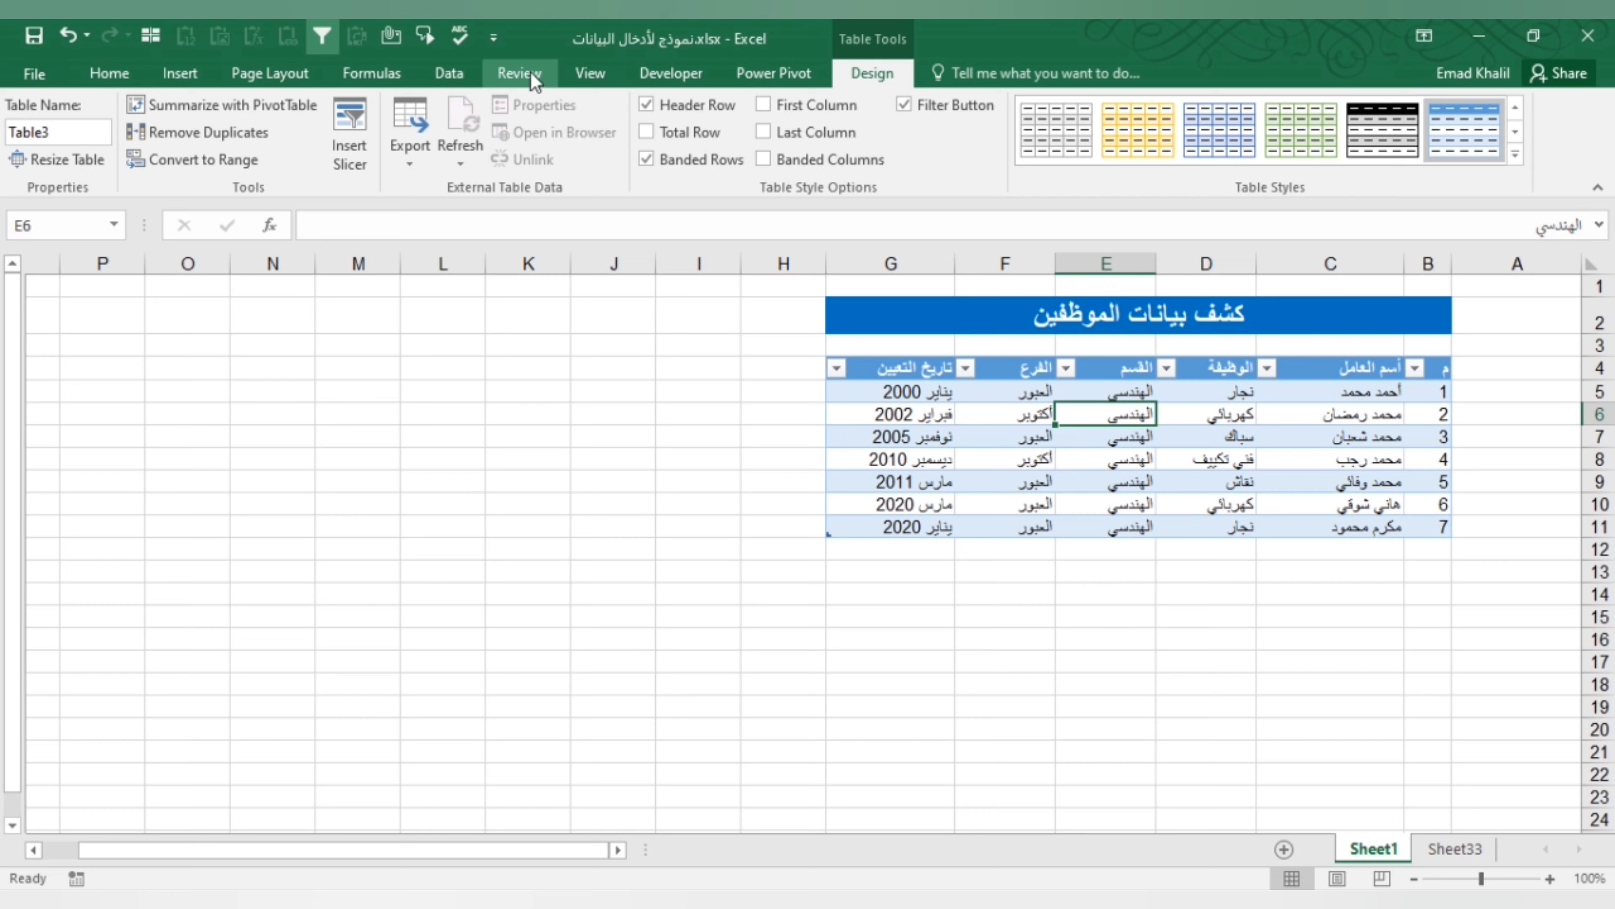
# Add the Form... command from All Commands to the Quick Access Toolbar.
pyautogui.click(493, 37)
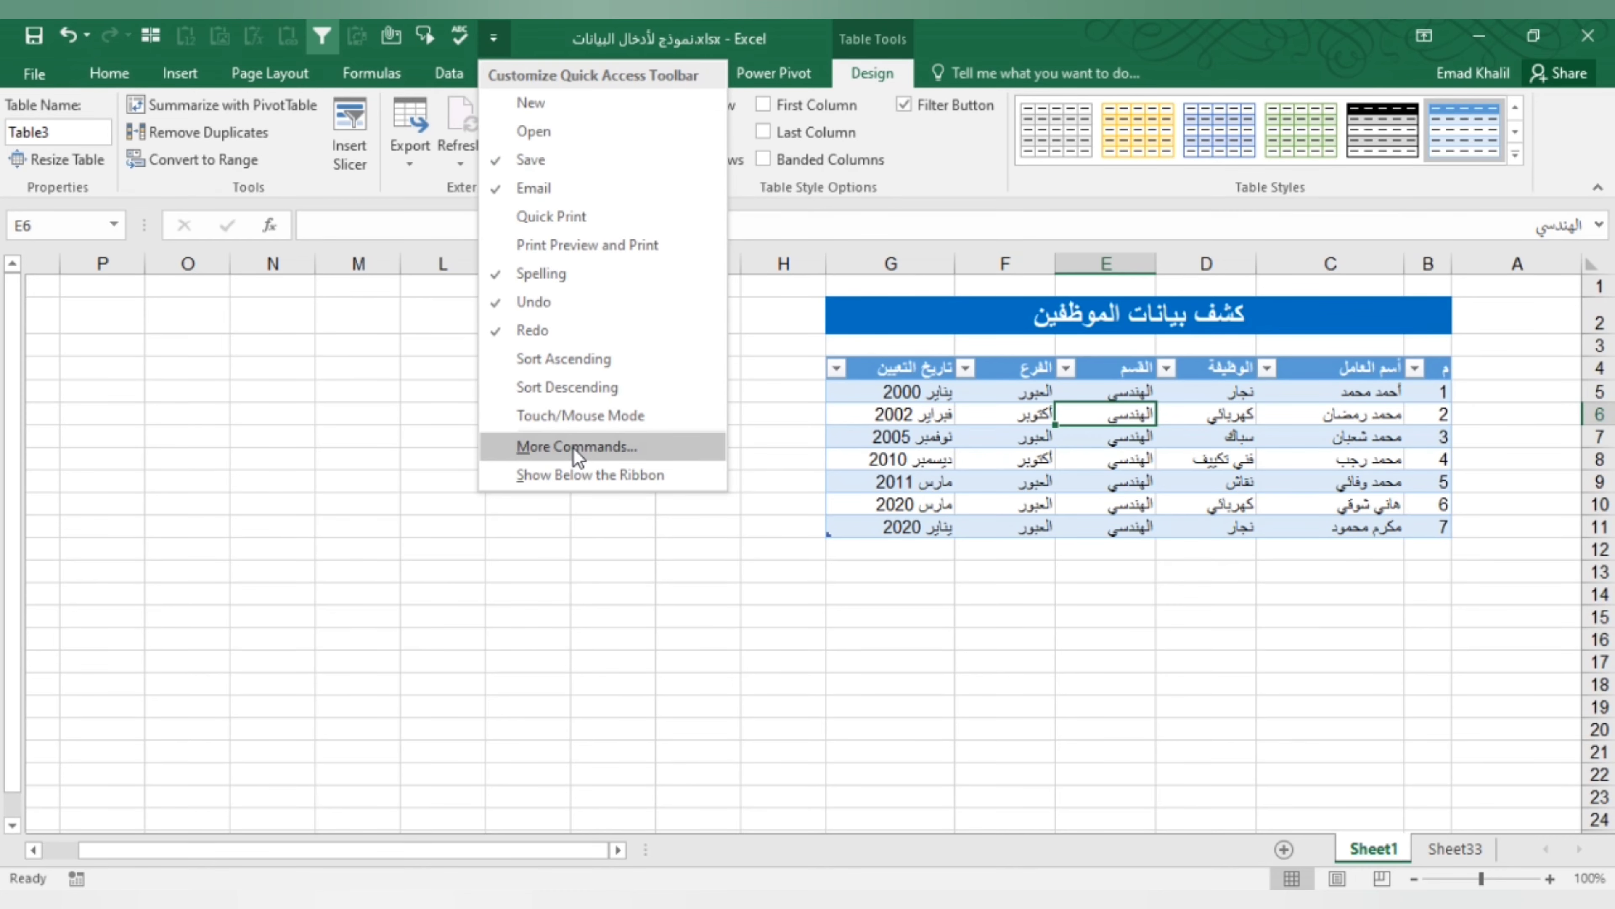
pyautogui.click(574, 449)
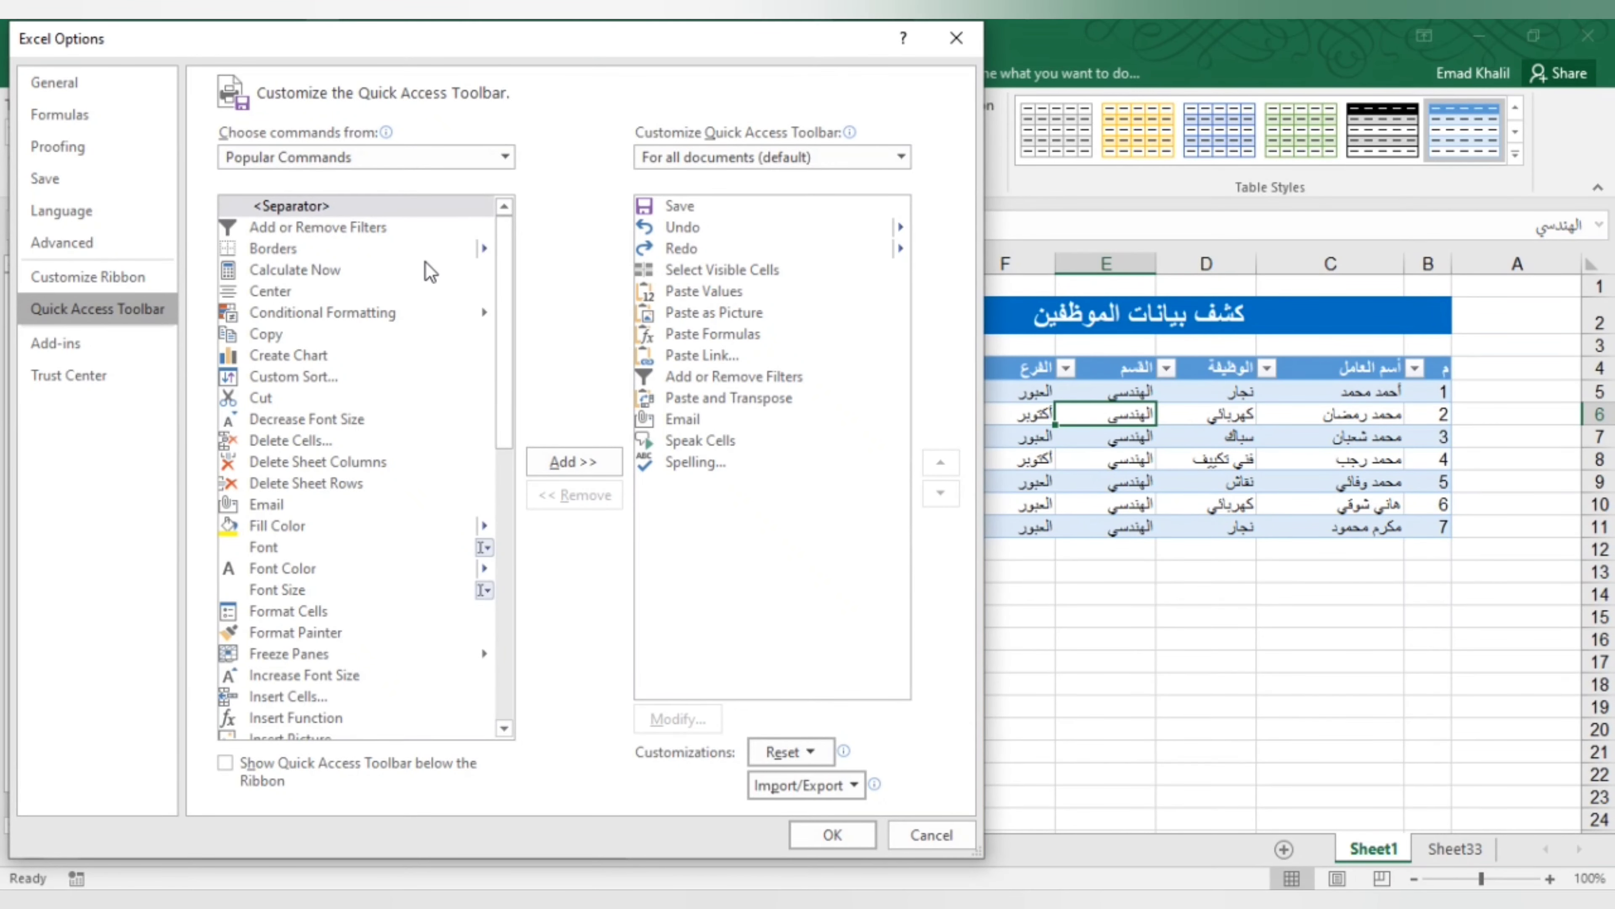
pyautogui.click(506, 158)
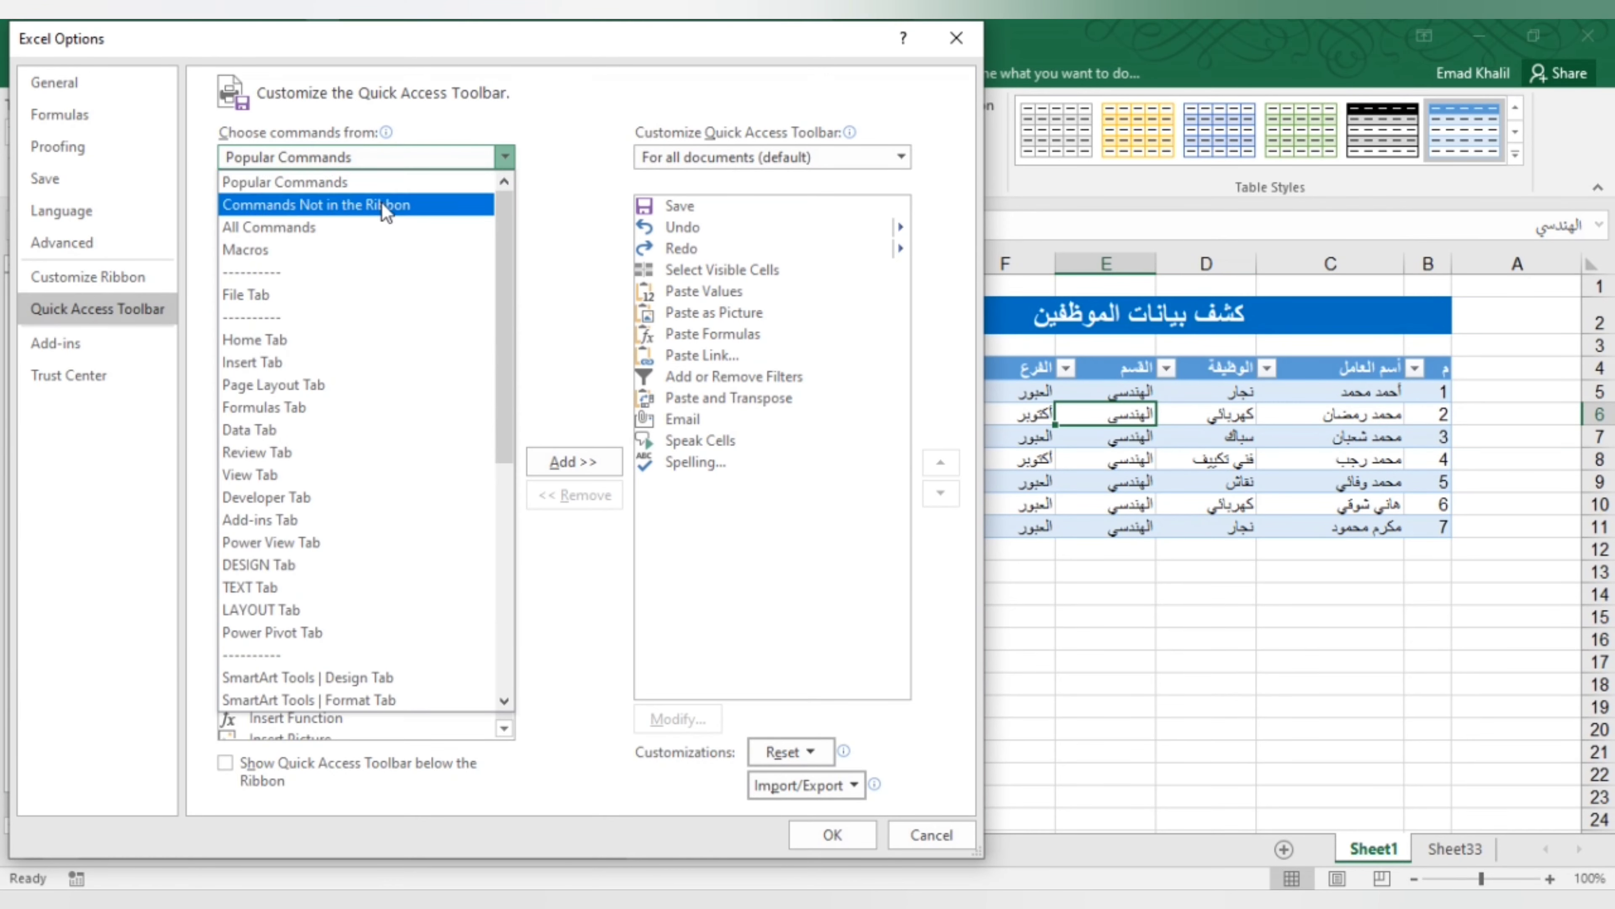
pyautogui.click(301, 226)
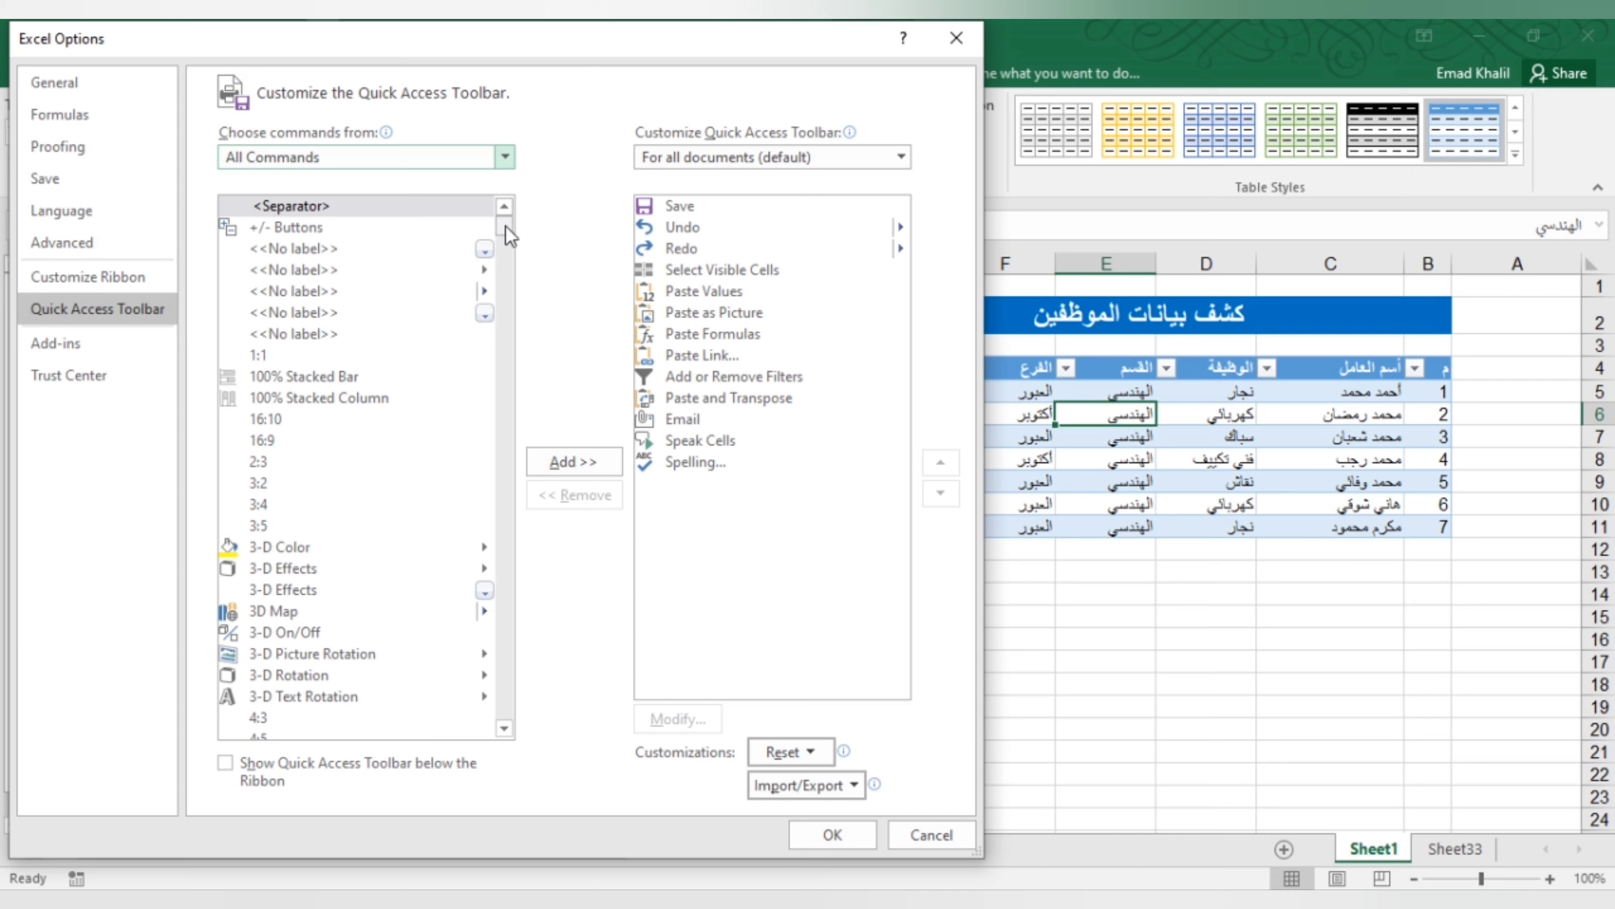
pyautogui.moveTo(505, 225); pyautogui.dragTo(526, 403)
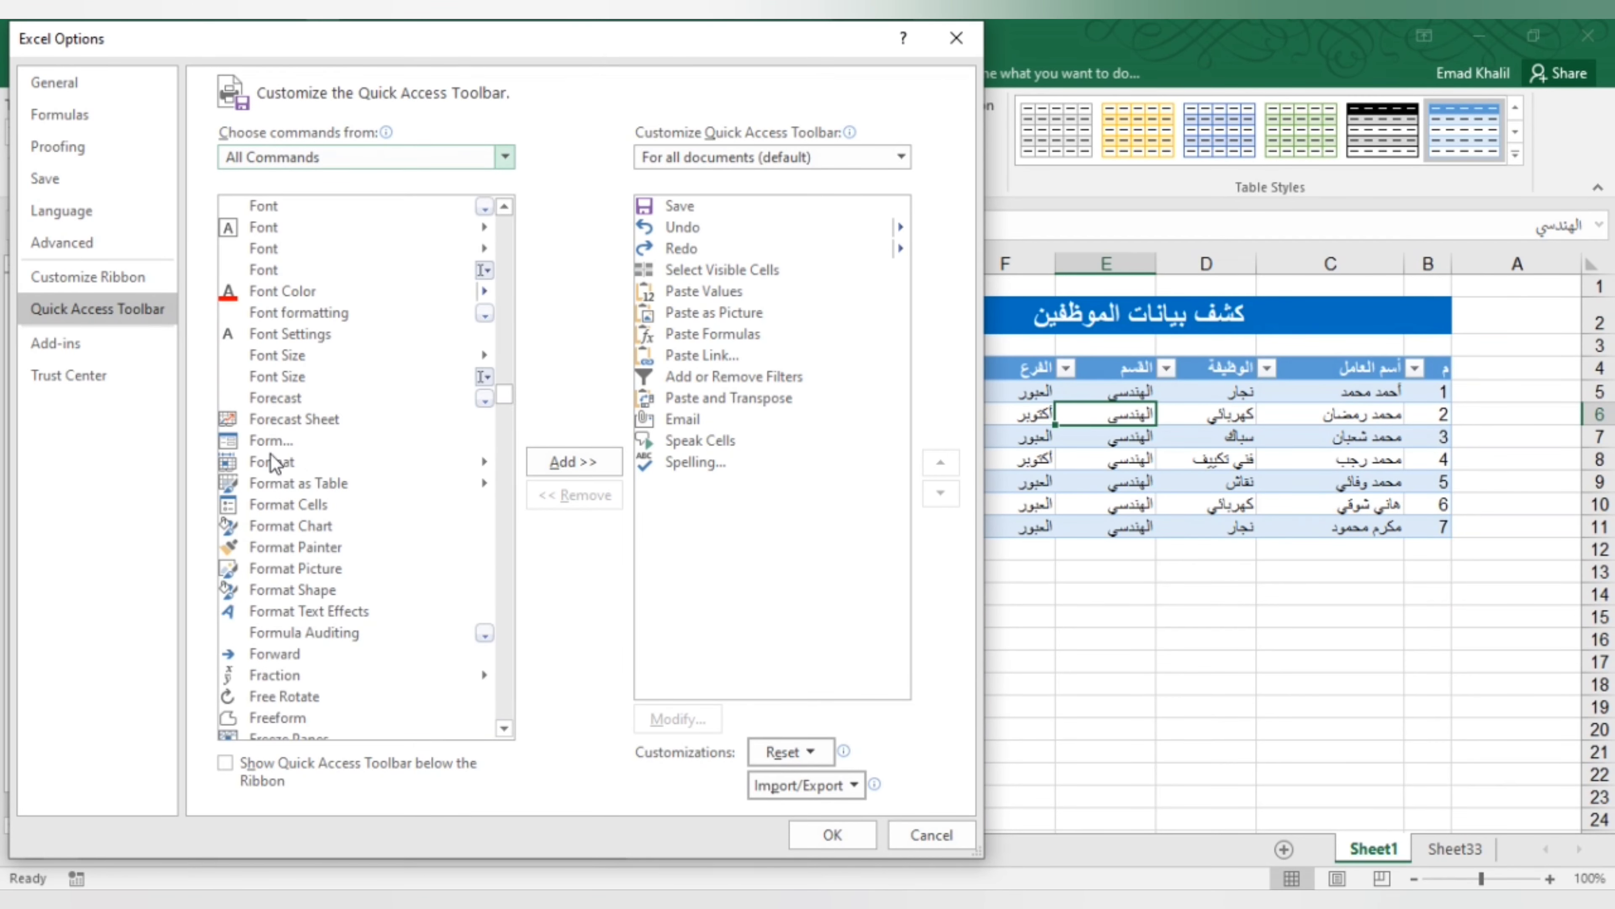
pyautogui.click(264, 442)
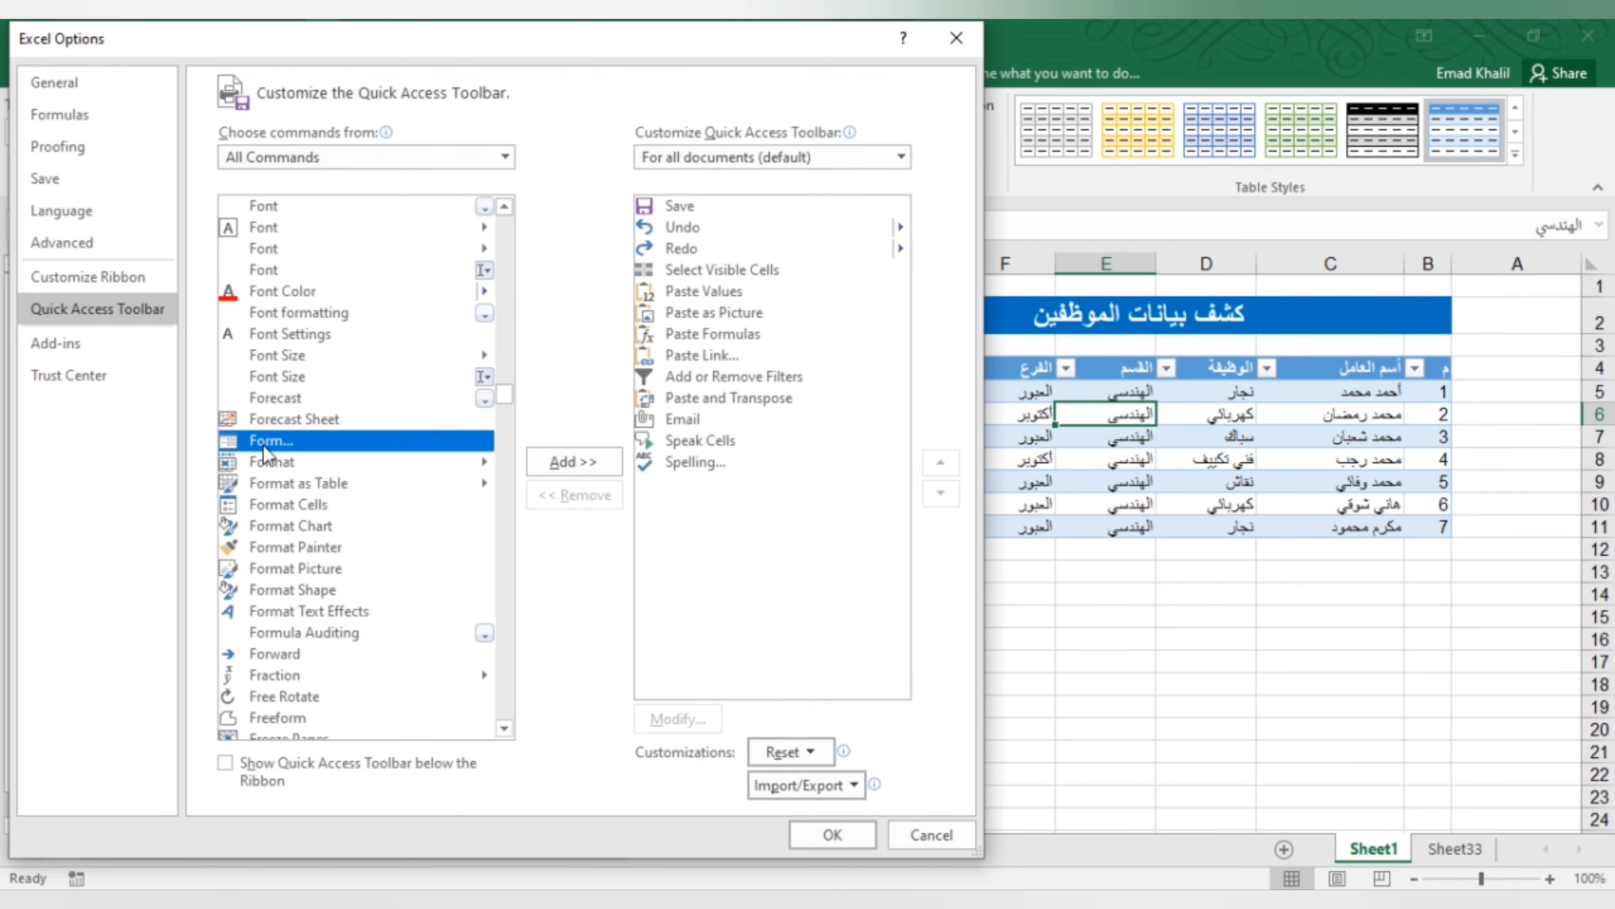
pyautogui.click(573, 464)
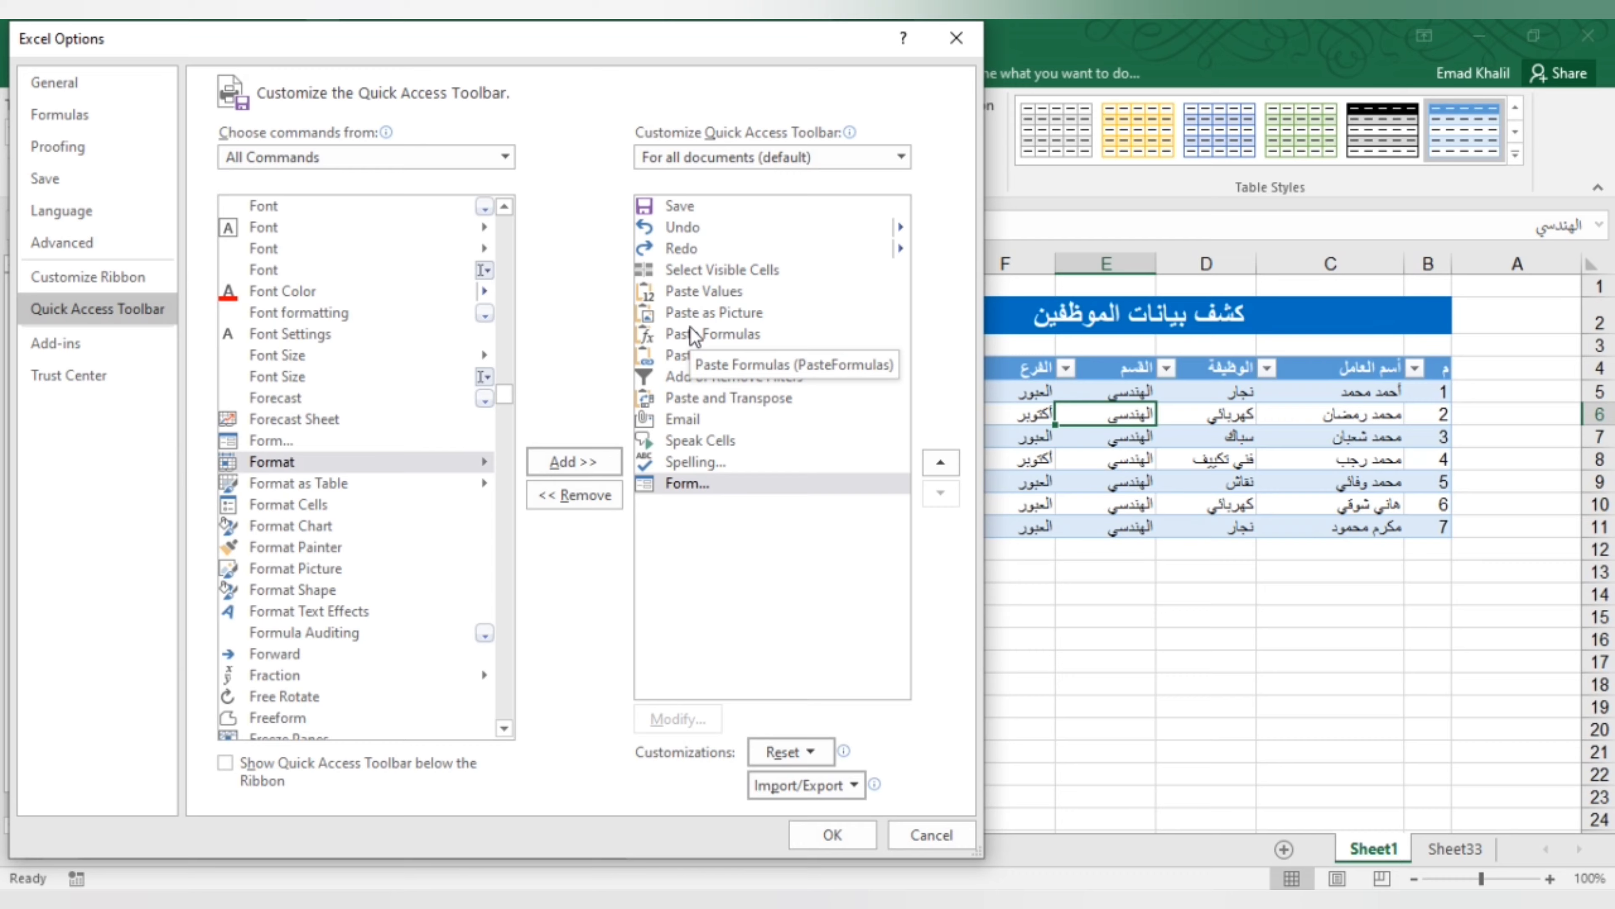
pyautogui.click(833, 839)
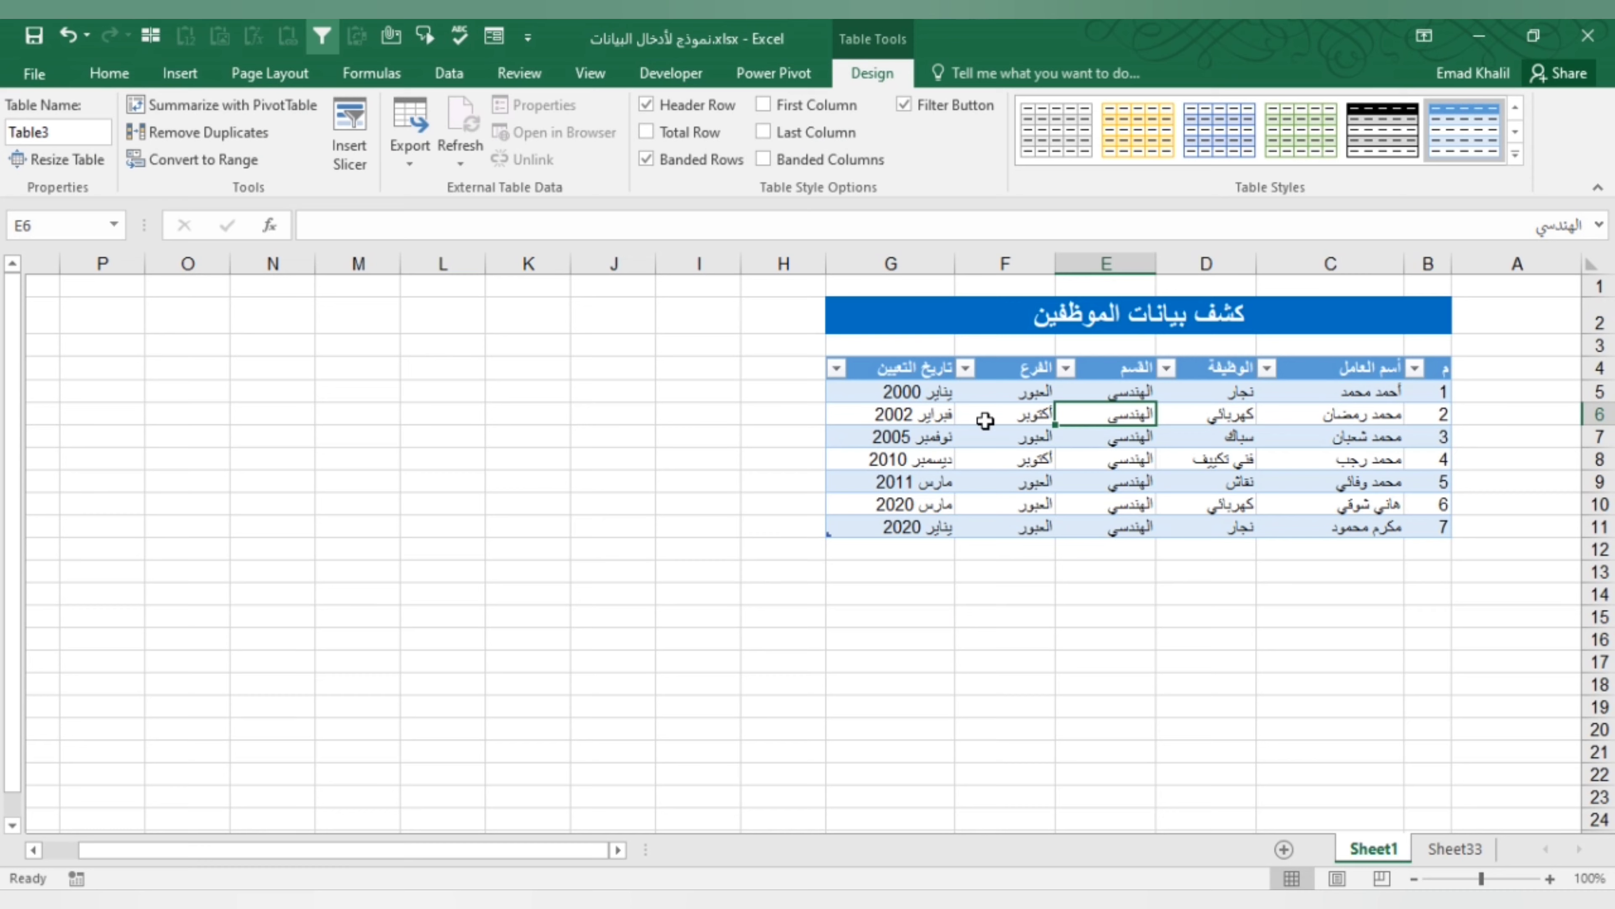
# Open the data form from cell F7 inside the table, after a range error from empty cell F13.
pyautogui.click(1013, 565)
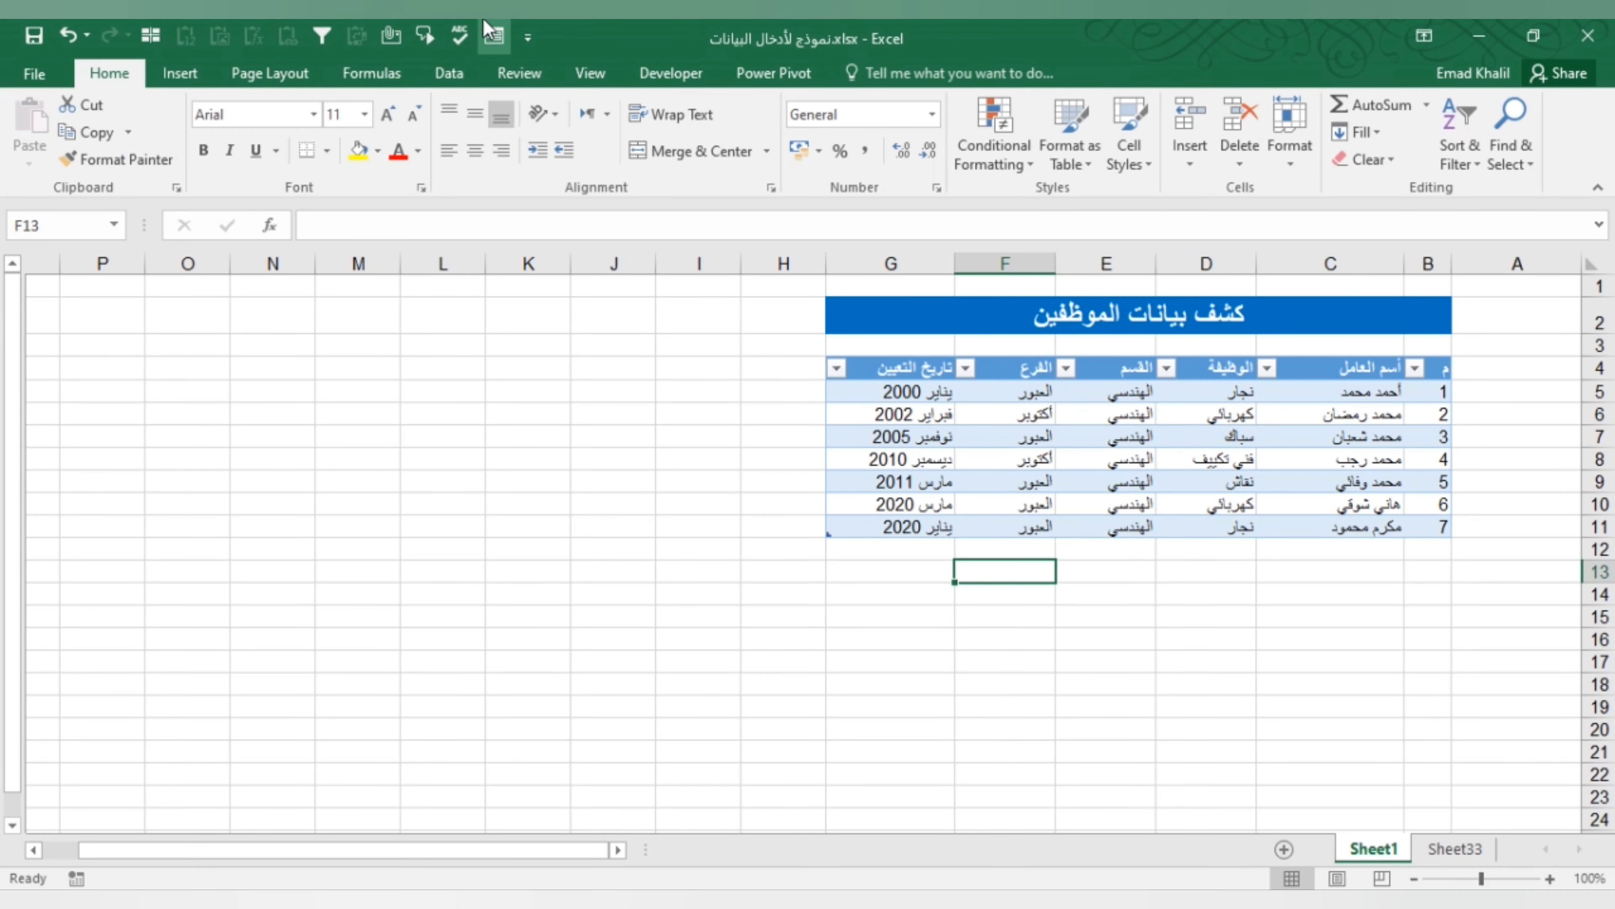
pyautogui.click(492, 45)
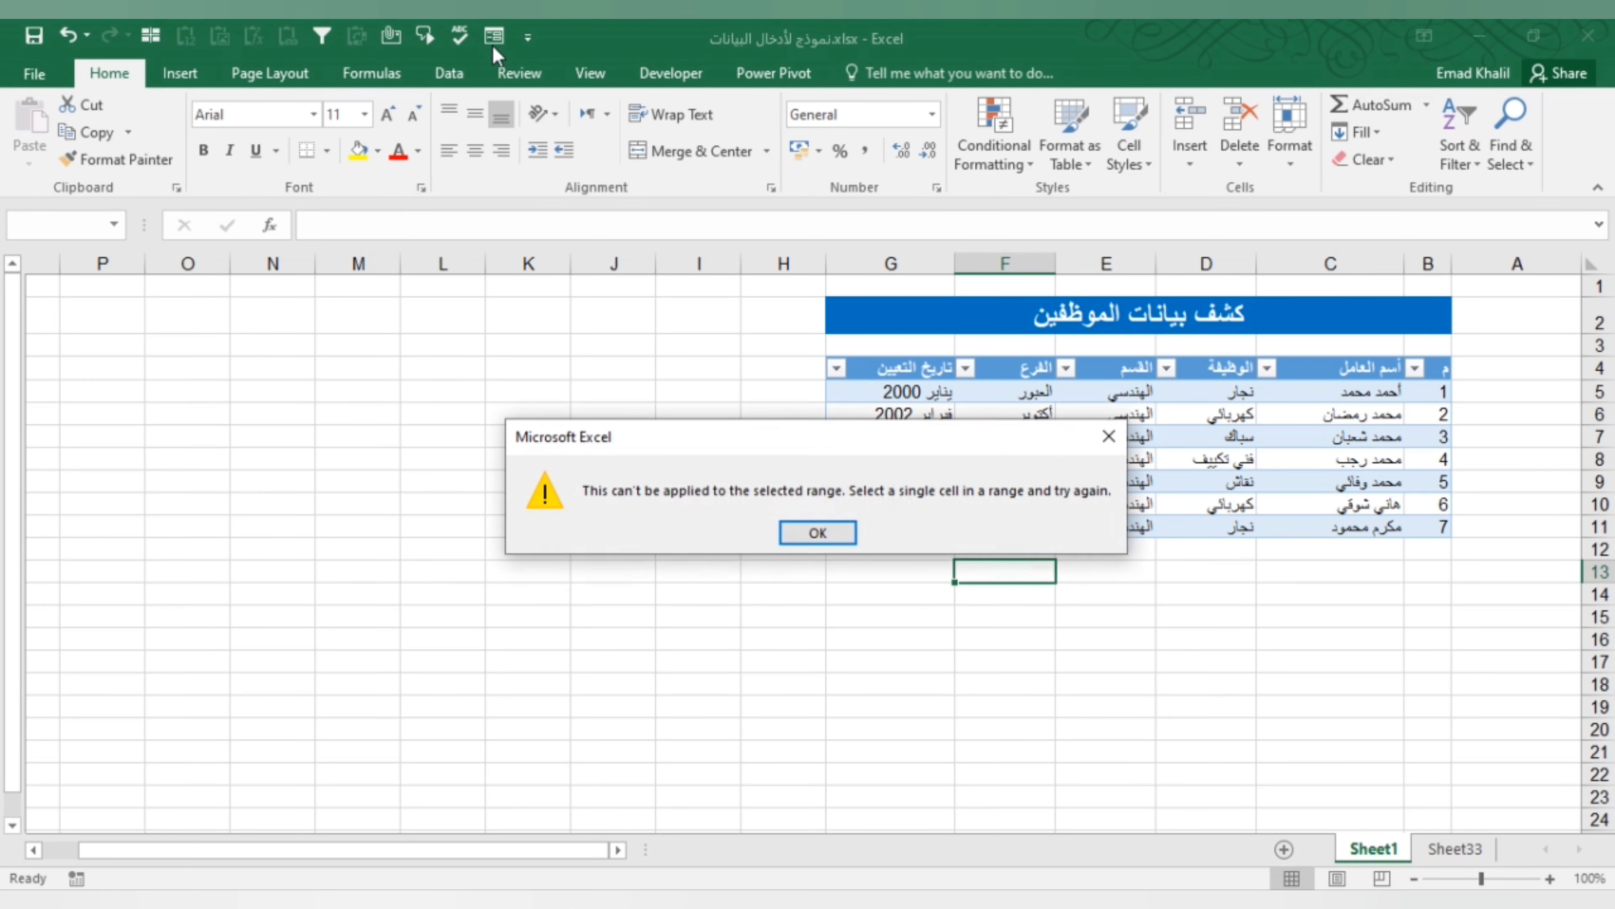
pyautogui.click(821, 529)
pyautogui.click(1003, 433)
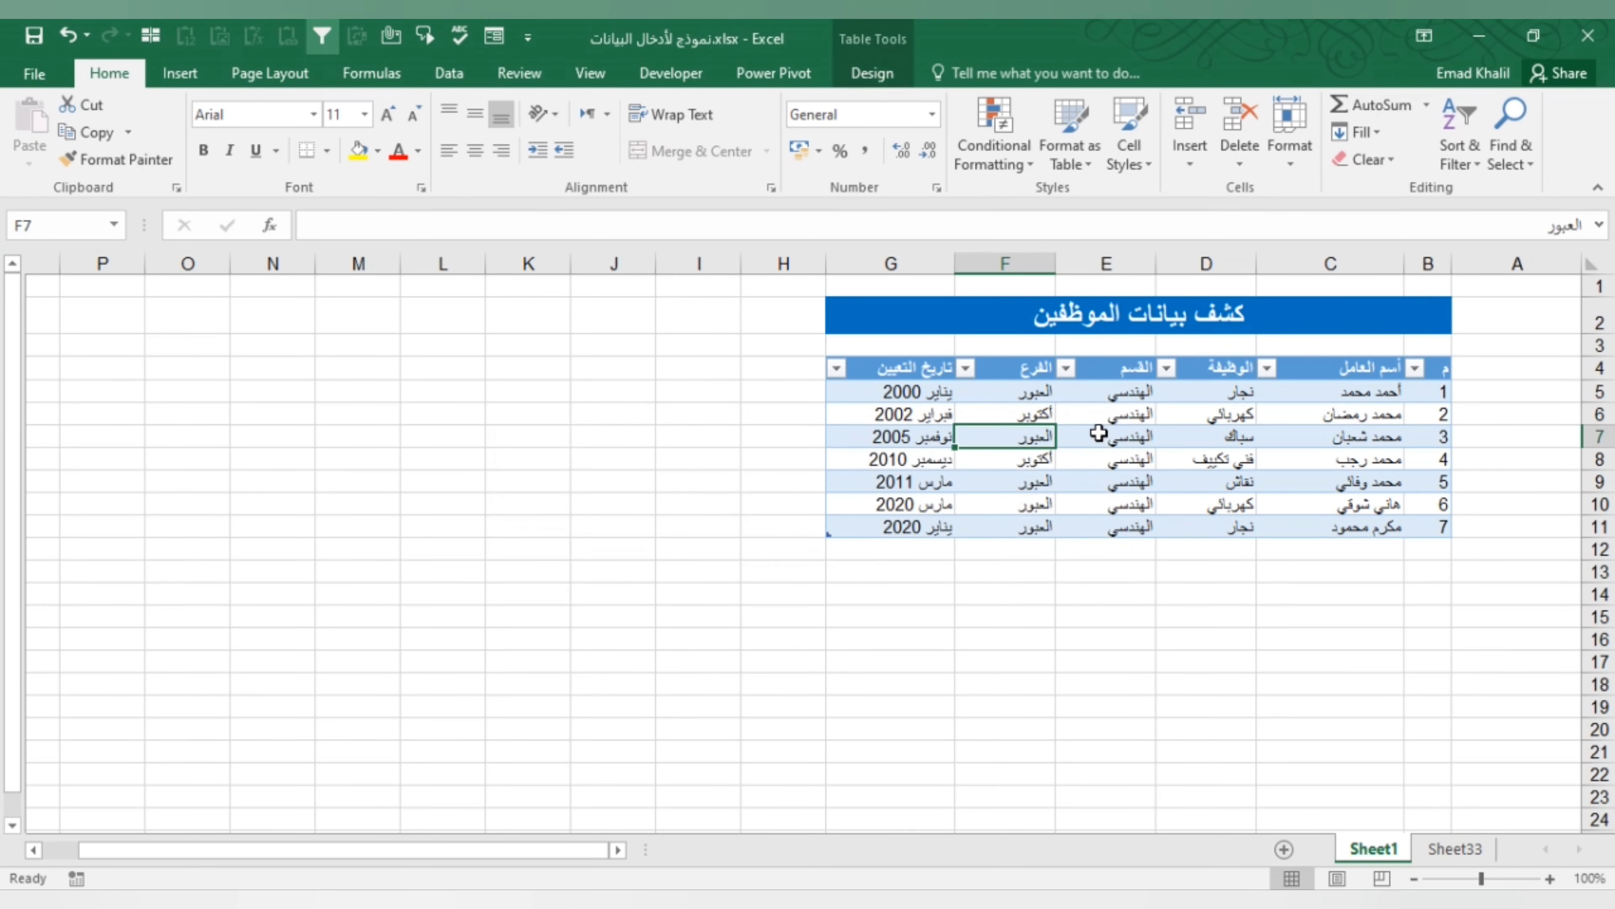
pyautogui.click(495, 44)
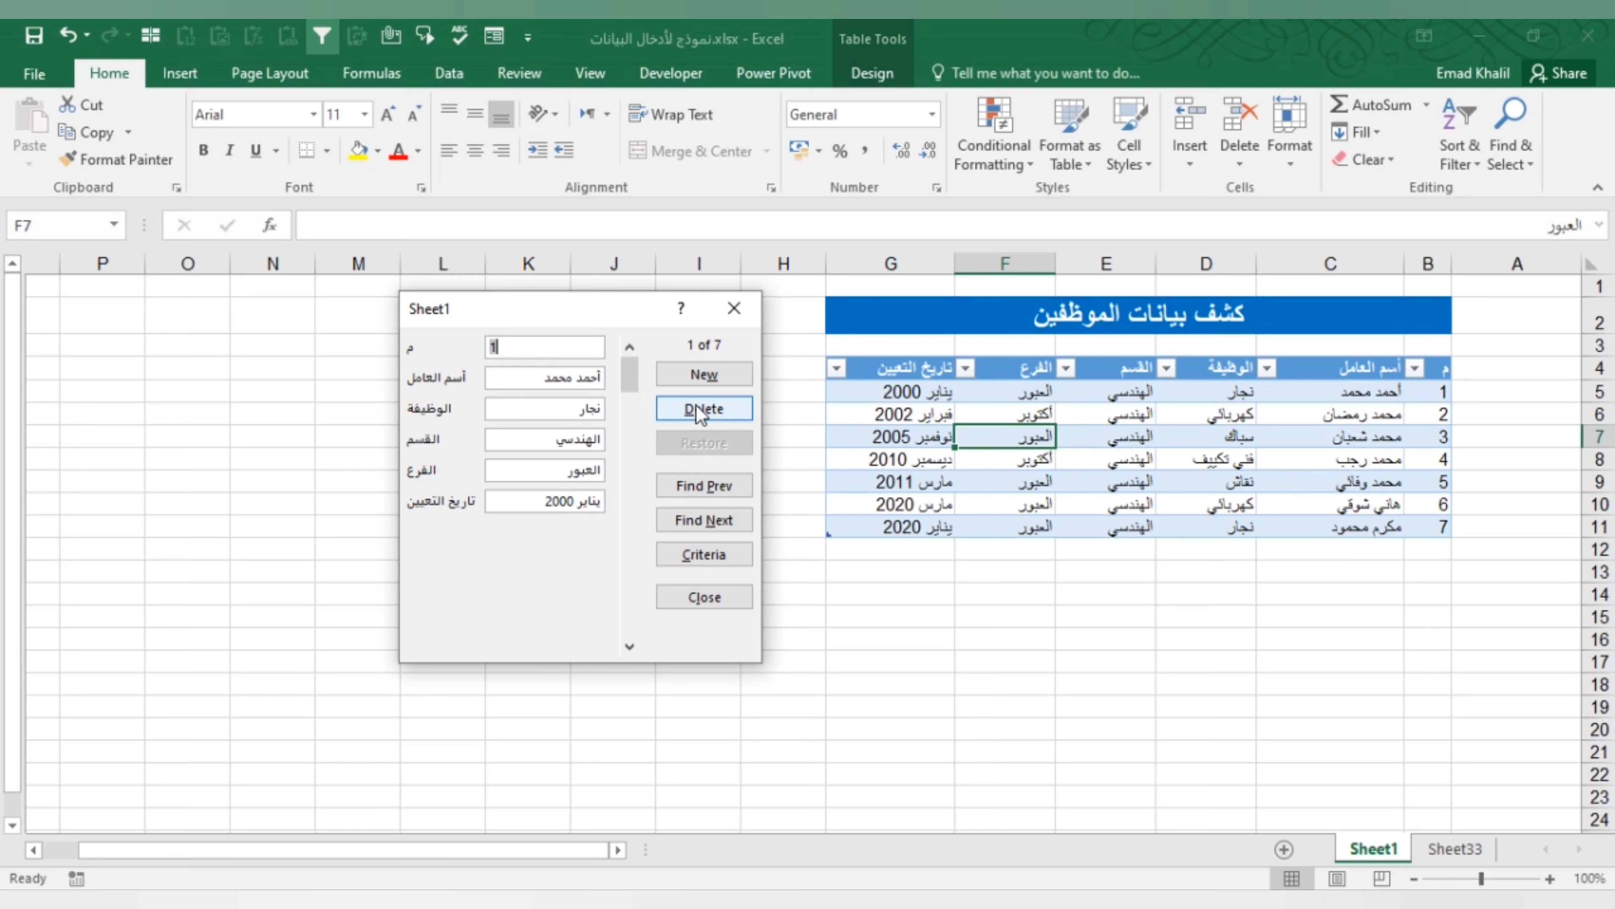
# Permanently delete employee record 1 from the data form.
pyautogui.click(687, 417)
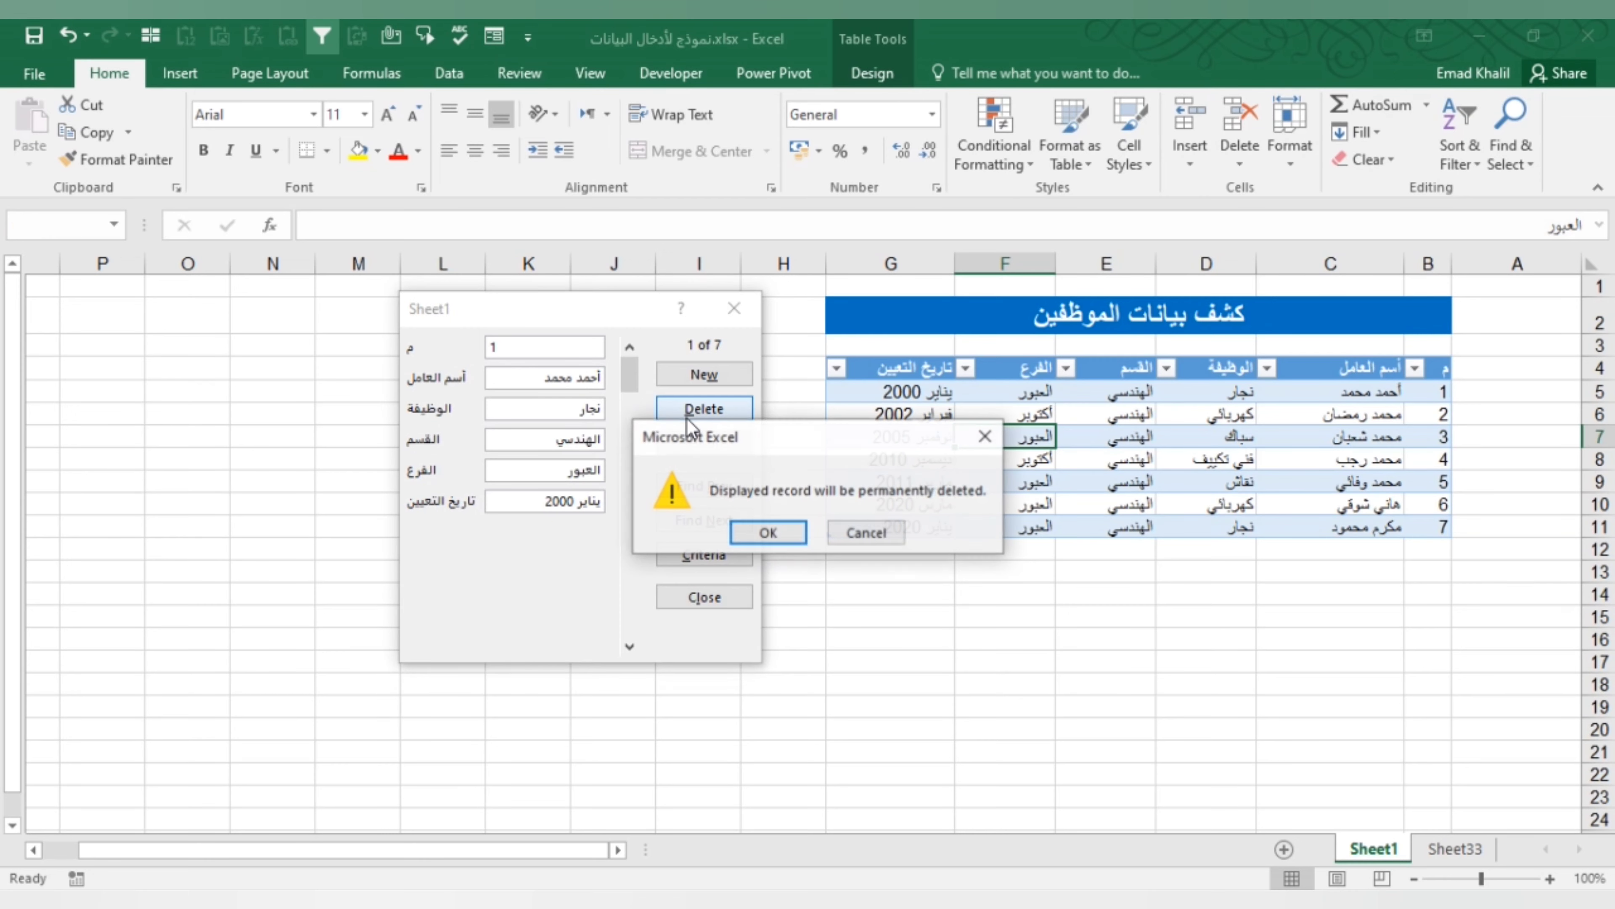
pyautogui.click(768, 533)
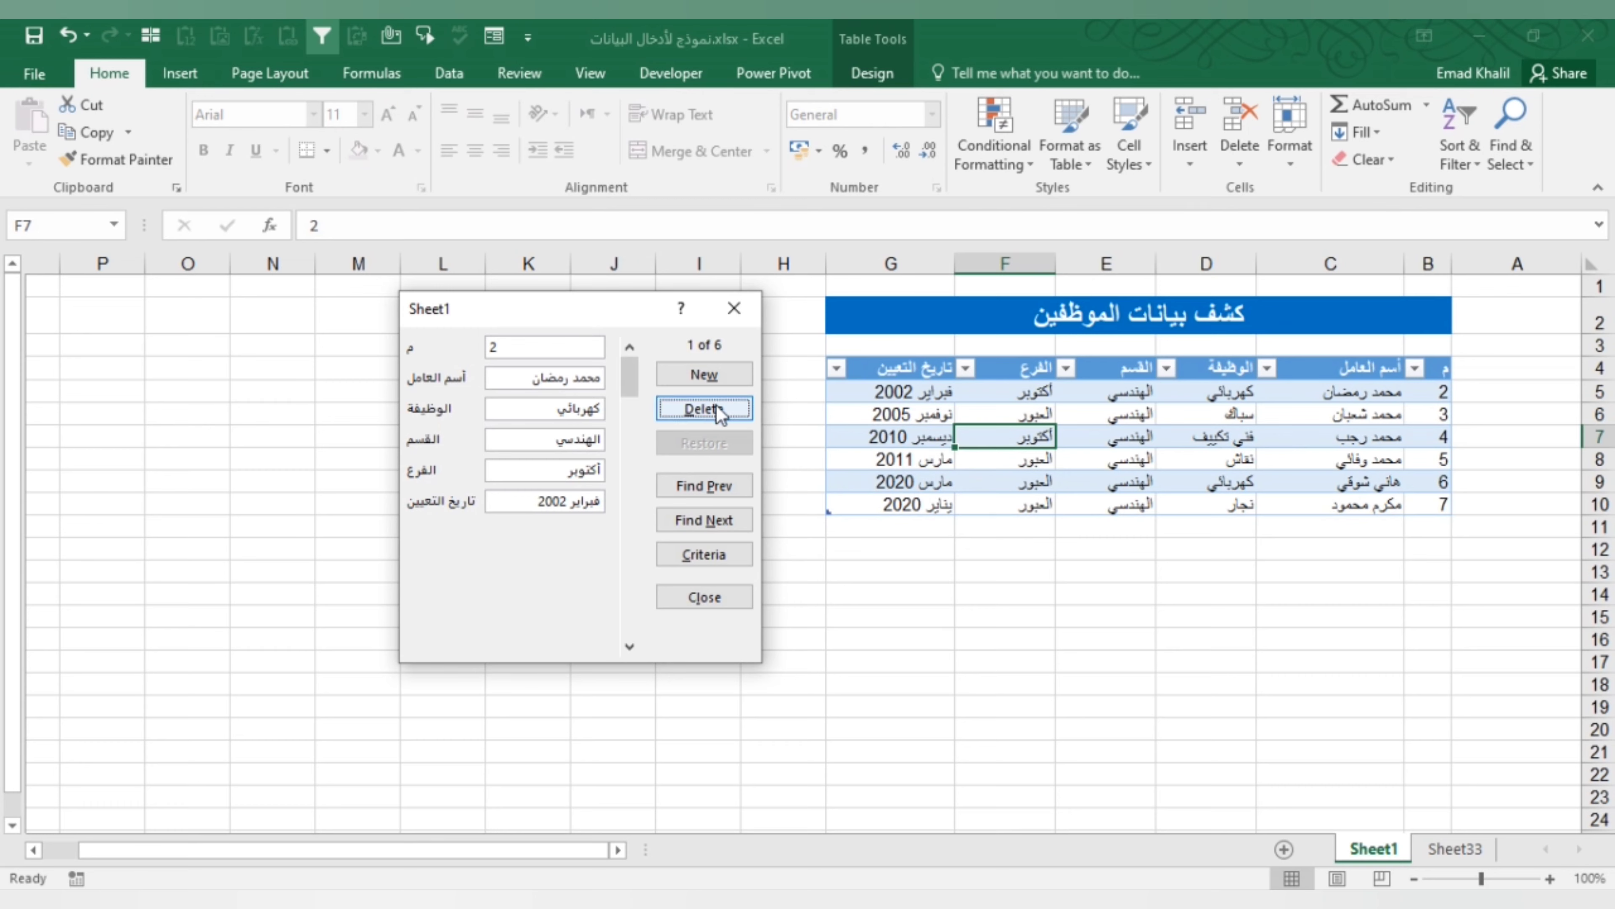
# Add record 1 with the employee's name, job مهندس, department الهندسي, branch العبور, hired فبراير 2020.
pyautogui.click(699, 374)
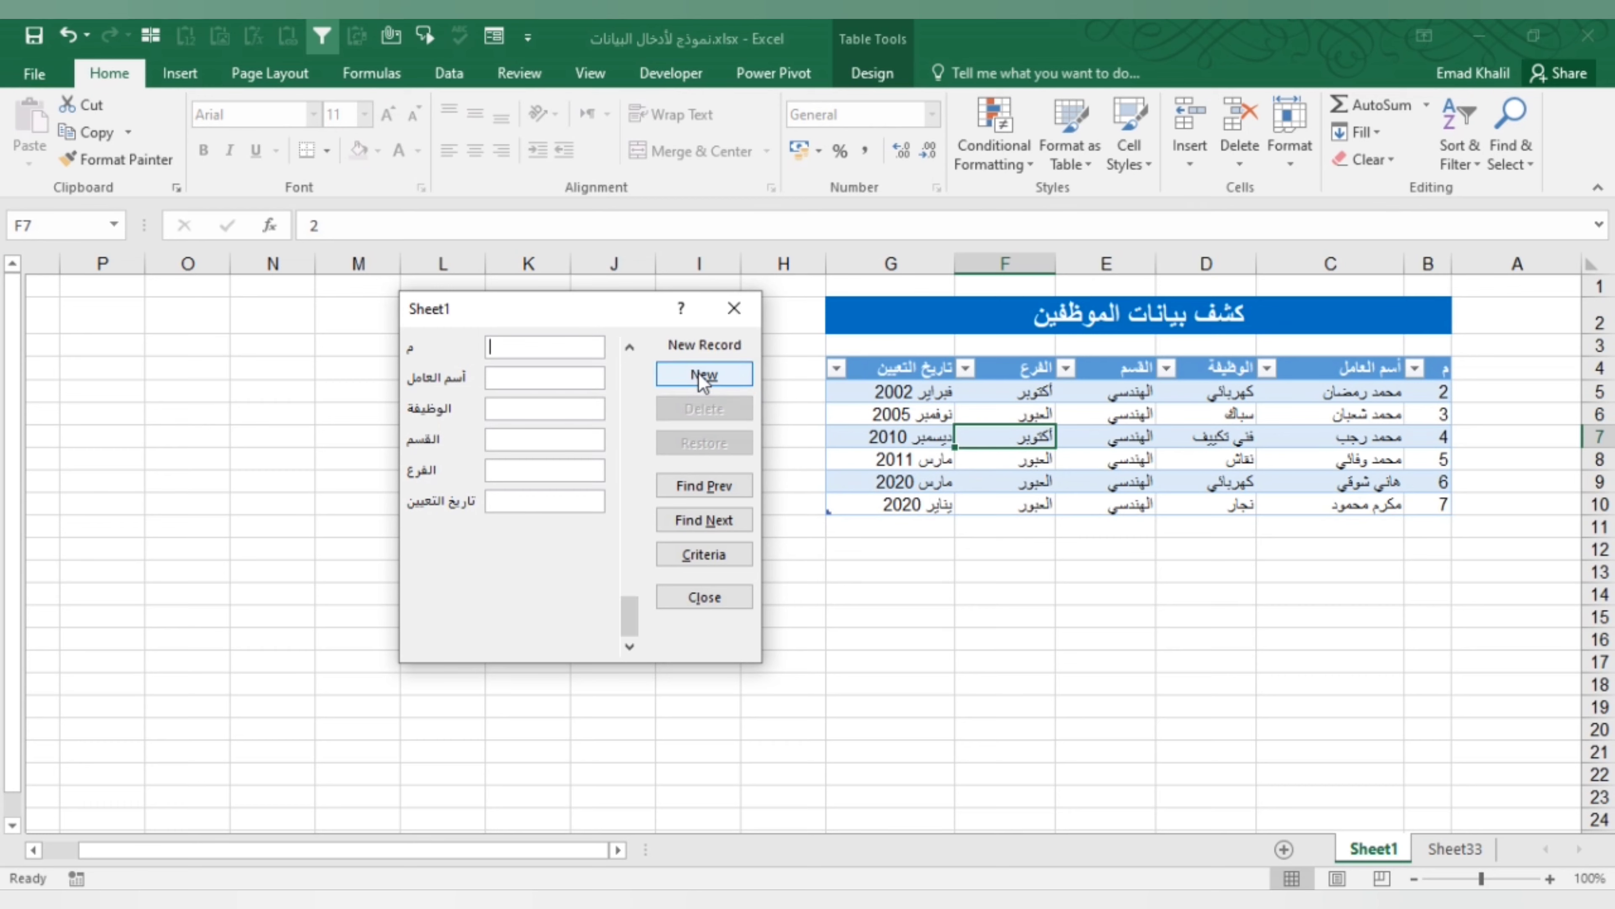
pyautogui.write('1')
pyautogui.press('Tab')
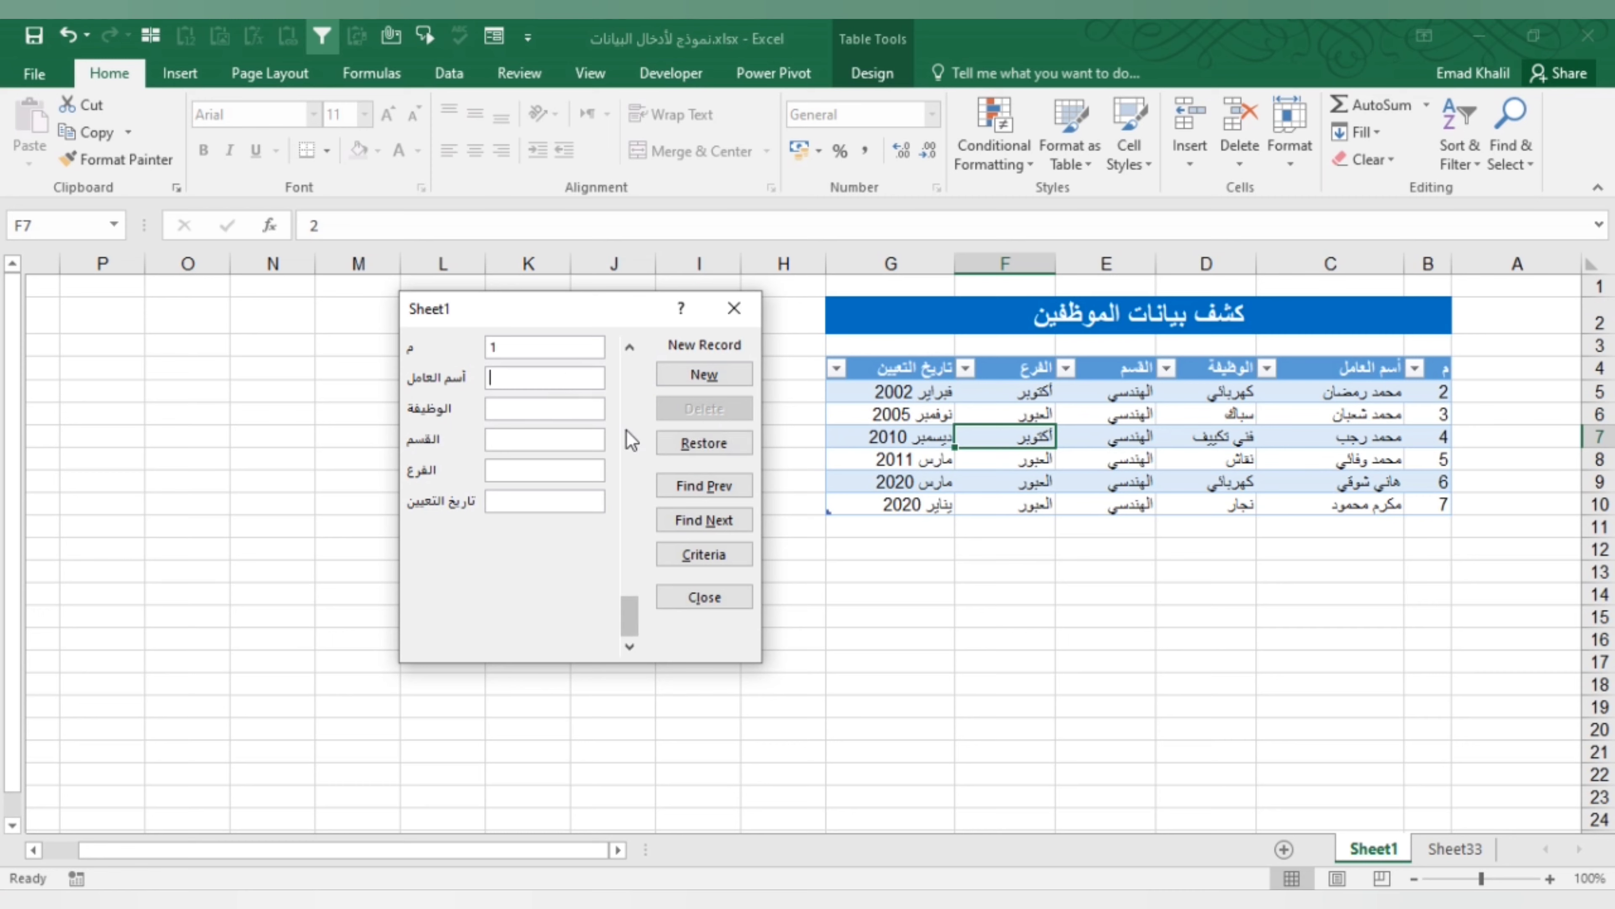
pyautogui.write(';p')
pyautogui.hotkey('alt', 'shift')
pyautogui.write('كريم محمد')
pyautogui.write('مهندسالهندسيالعبورفبراير 2020')
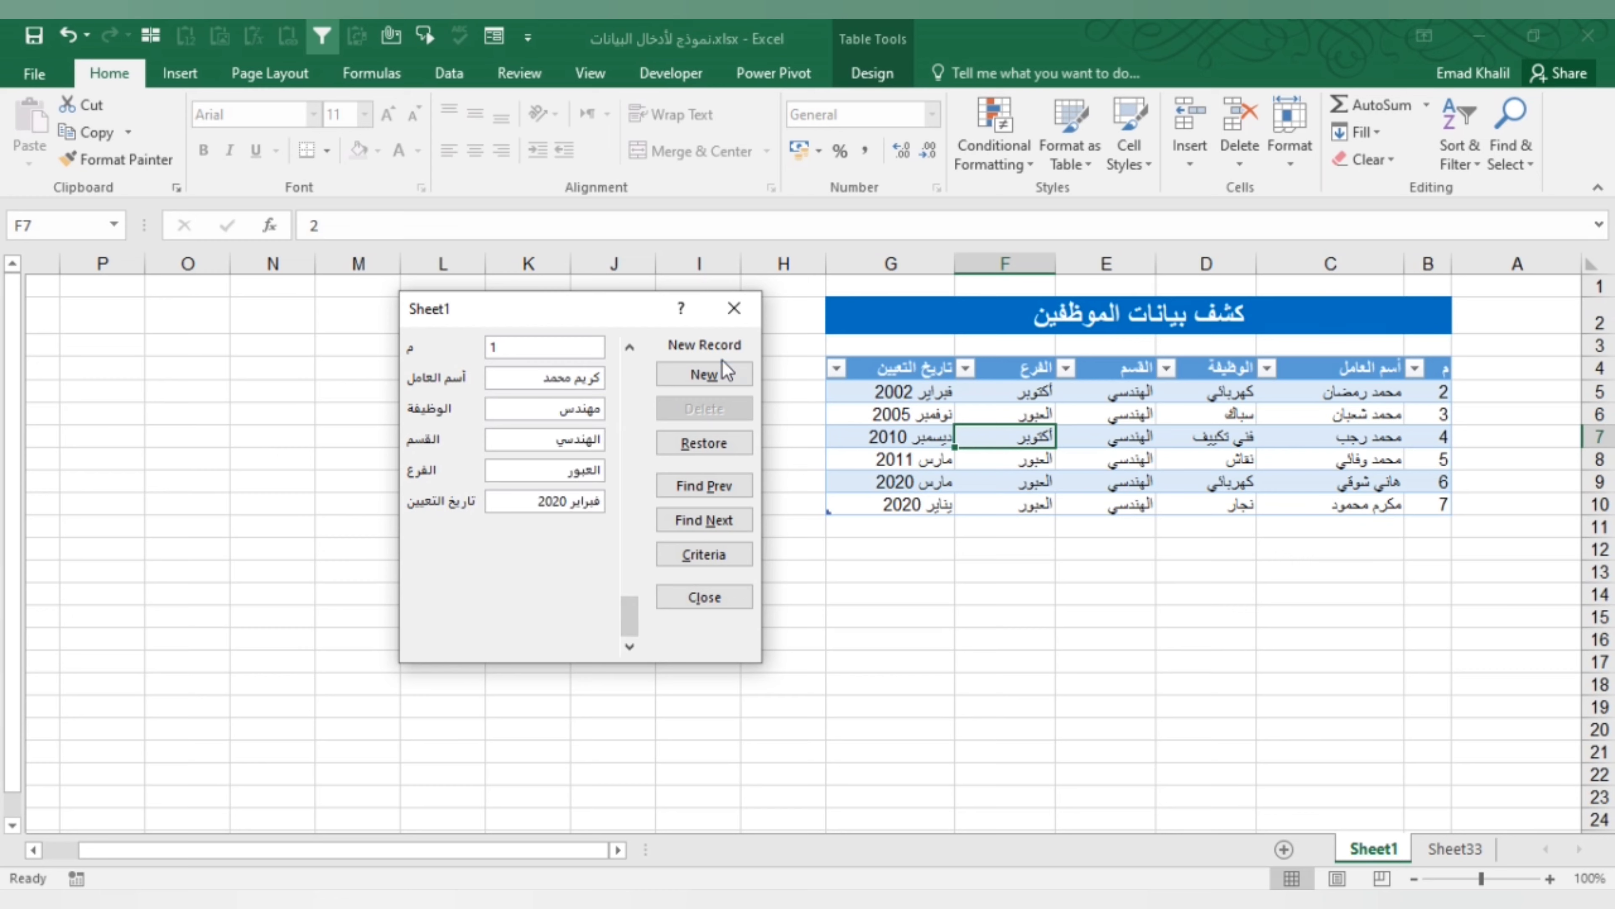
pyautogui.click(718, 373)
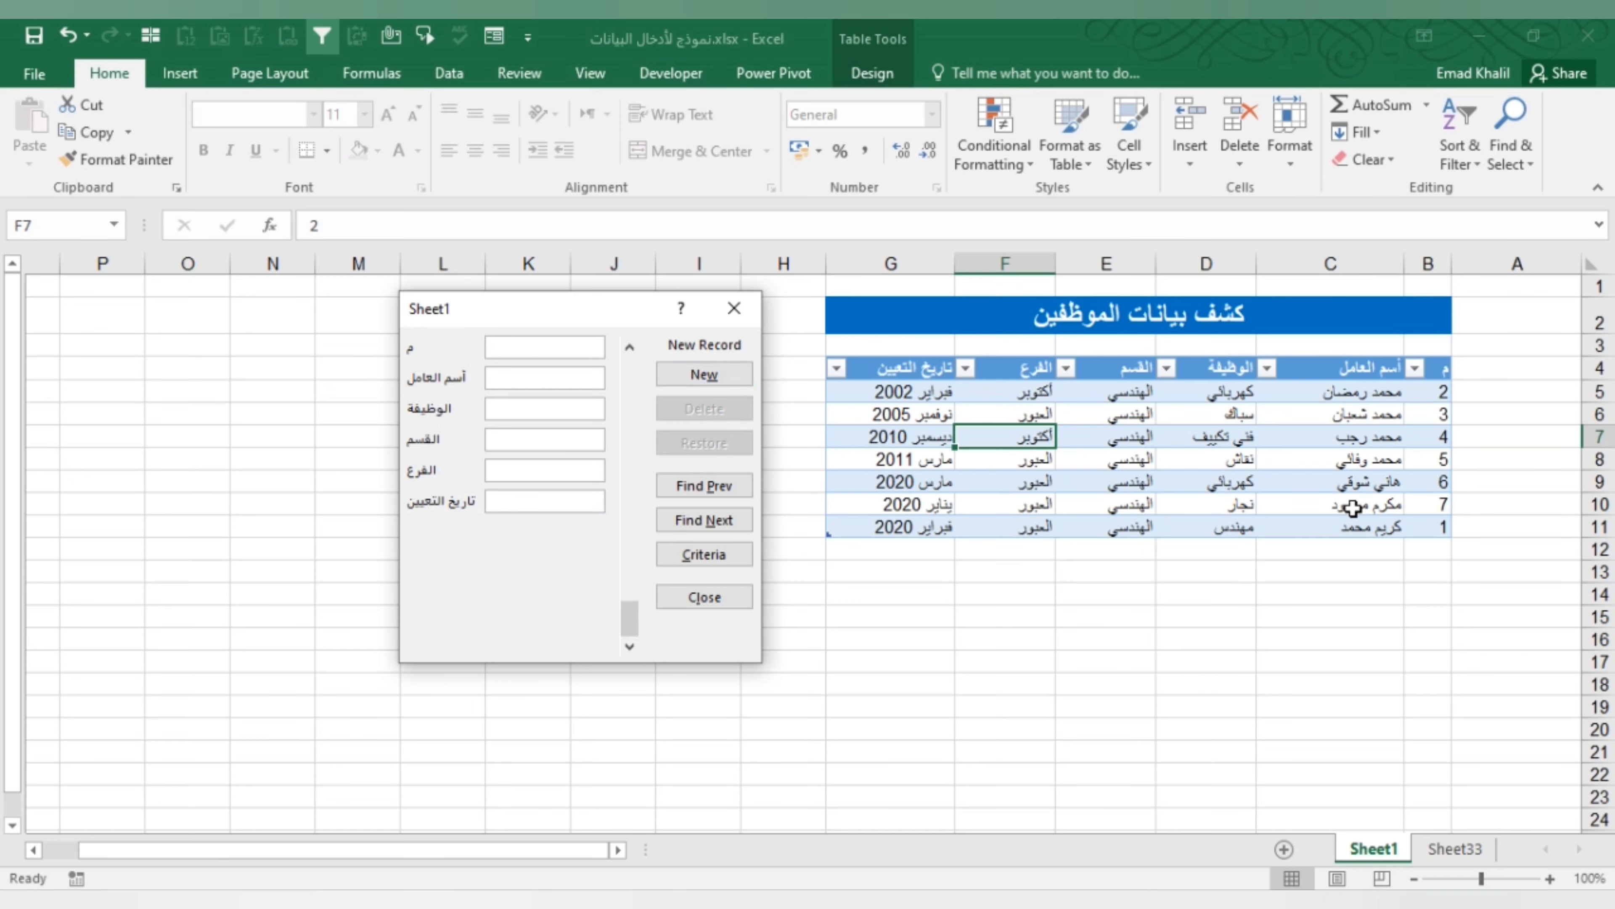